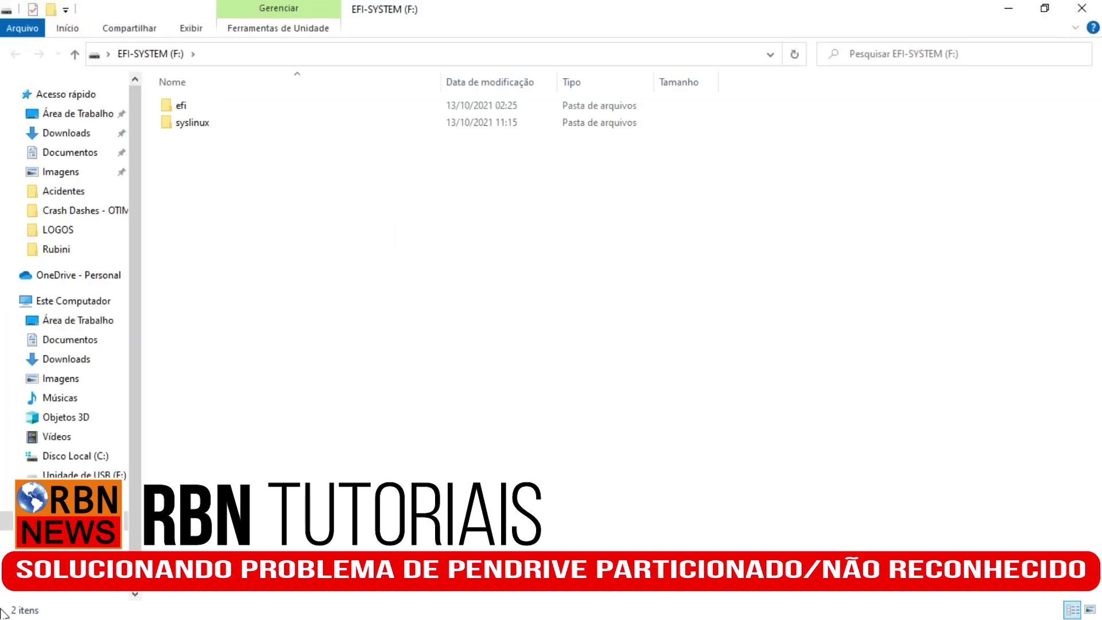
Step: Close the EFI-SYSTEM (F:) window, decline formatting drive E:, and dismiss the unavailable-location message
left_click(1081, 8)
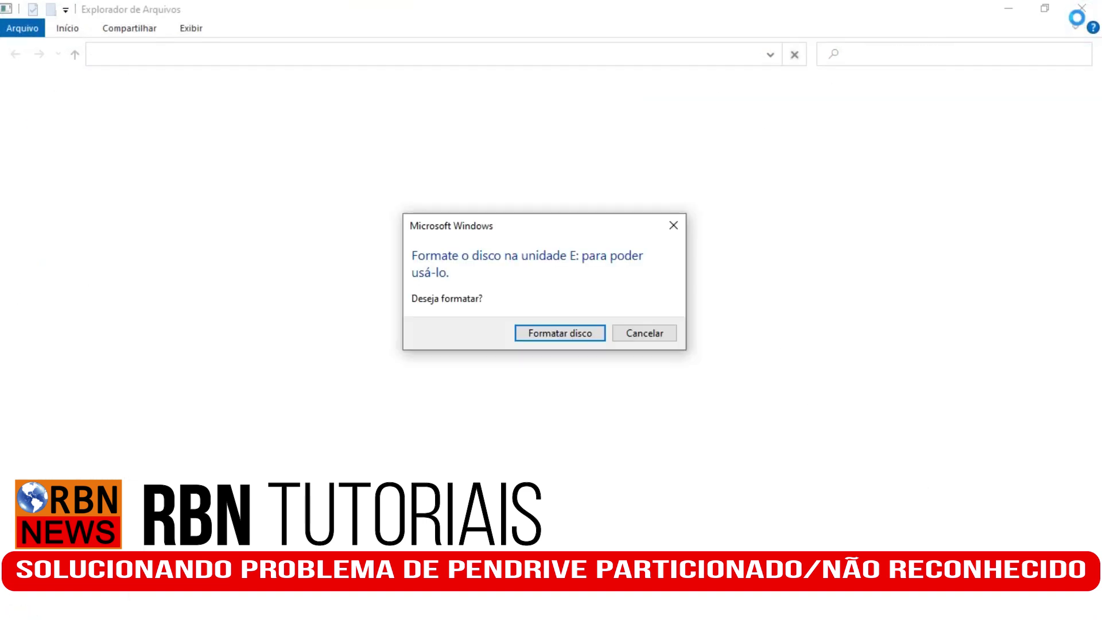
left_click(645, 335)
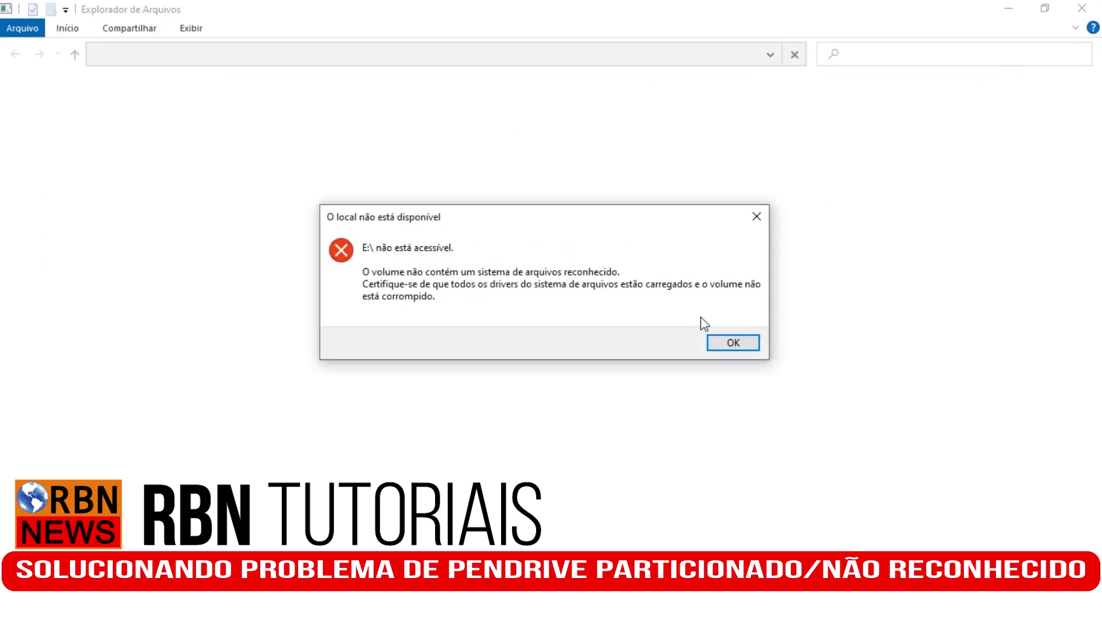
left_click(744, 348)
left_click(672, 225)
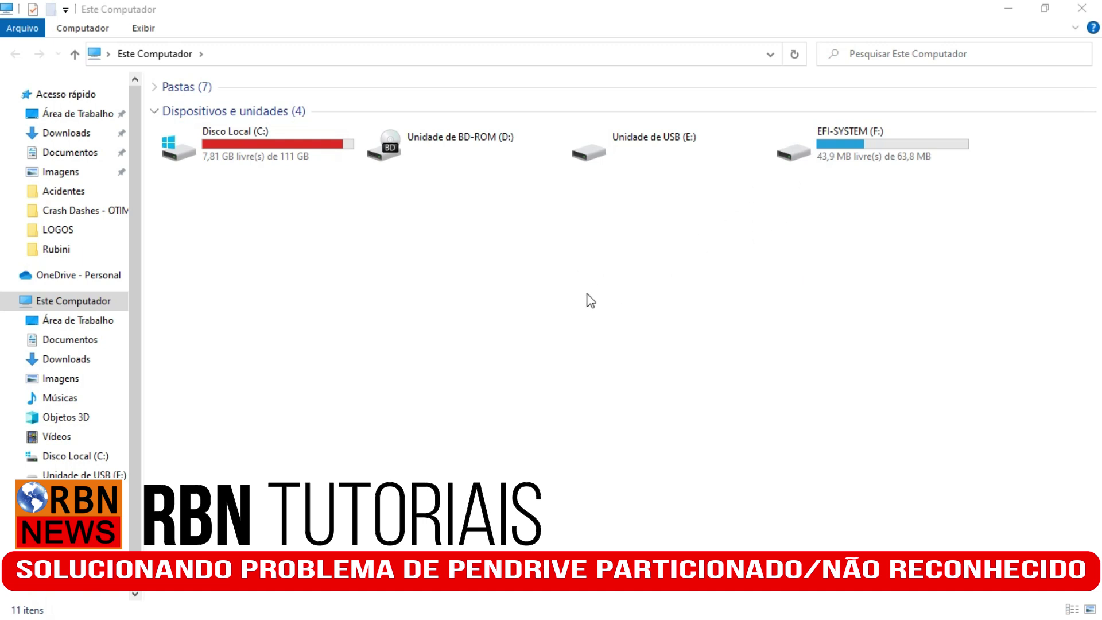
Step: Open Disk Management through the computer's management console and maximize its window
right_click(56, 302)
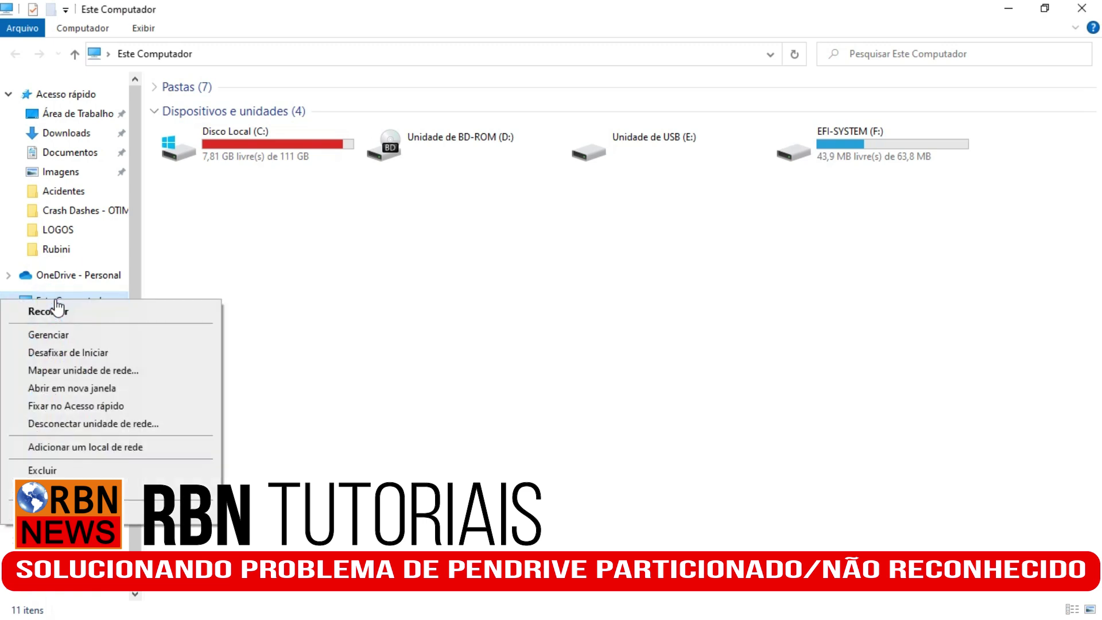
left_click(65, 341)
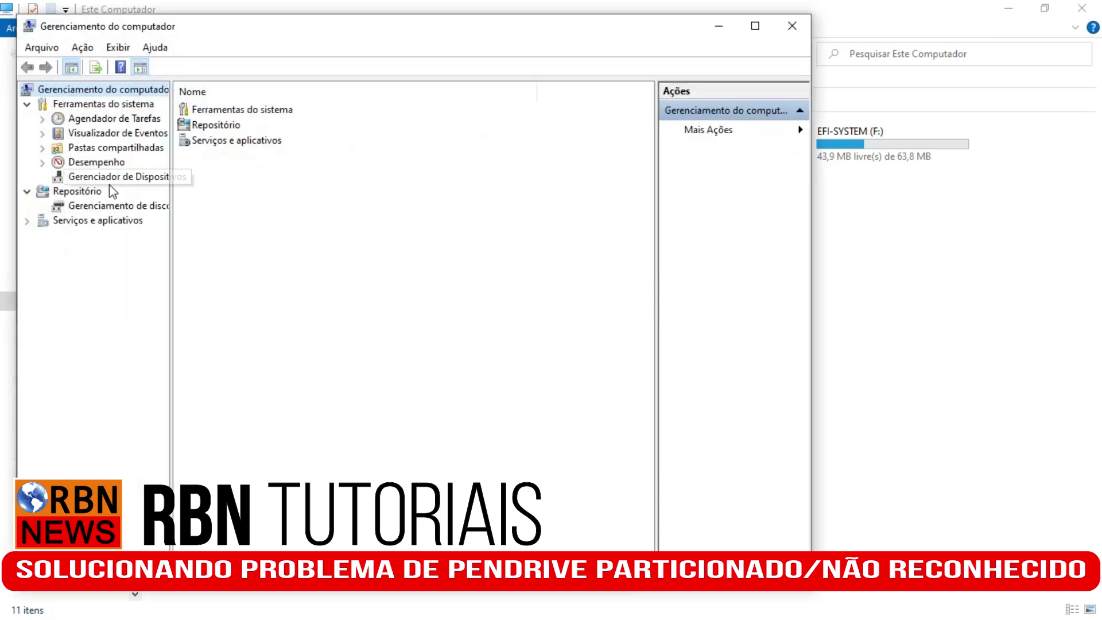
left_click(90, 207)
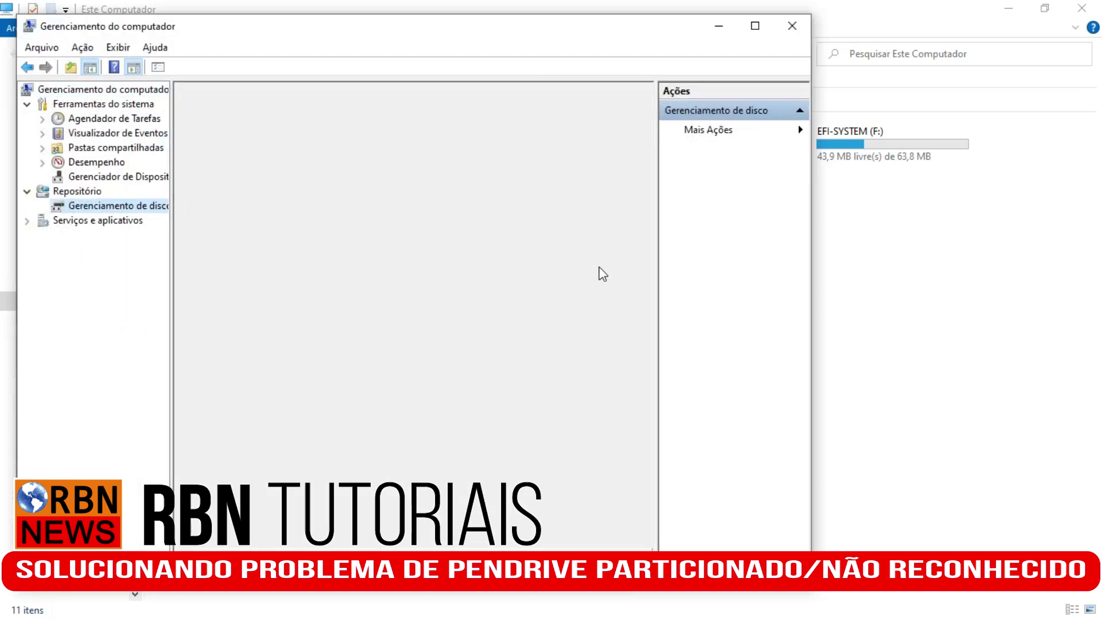
left_click(756, 26)
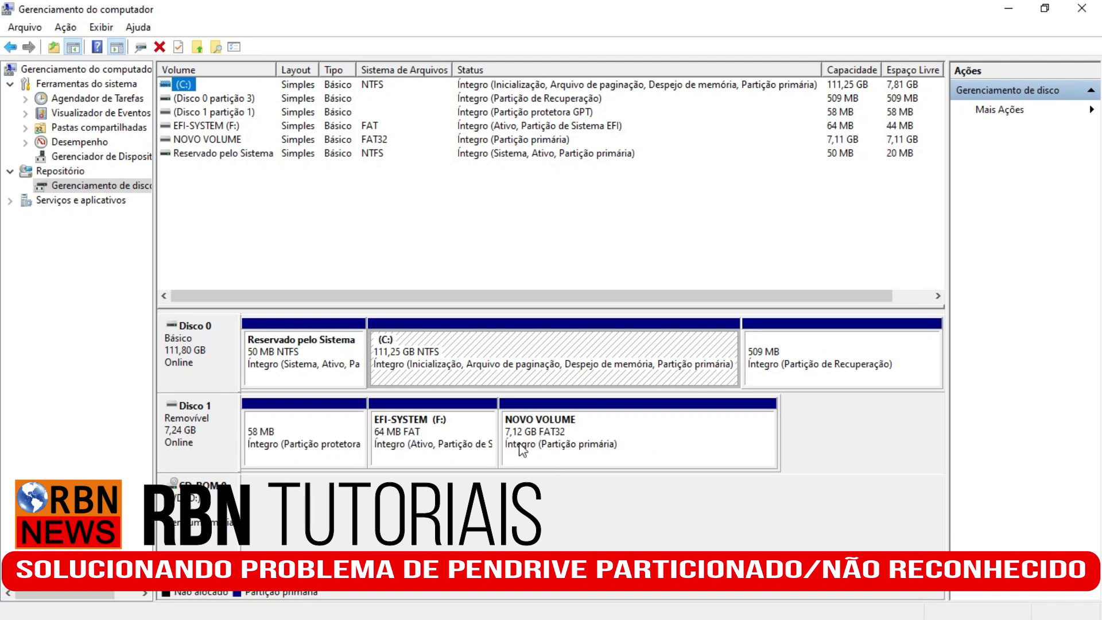
Step: Examine which volume operations are available for each of the three partitions on Disk 1
right_click(625, 435)
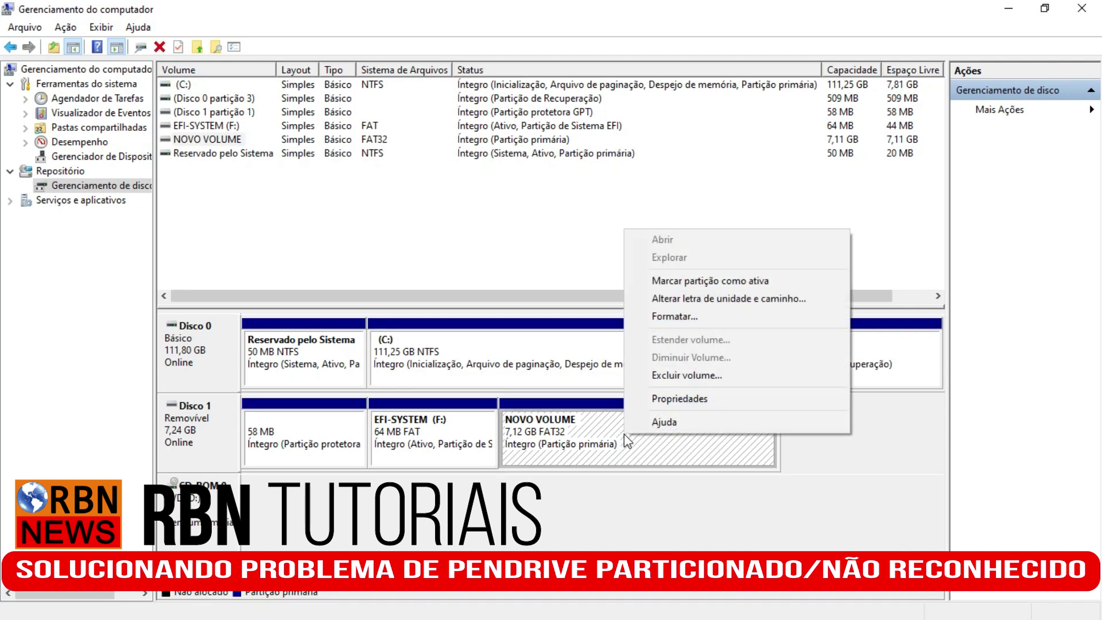
left_click(435, 439)
right_click(454, 439)
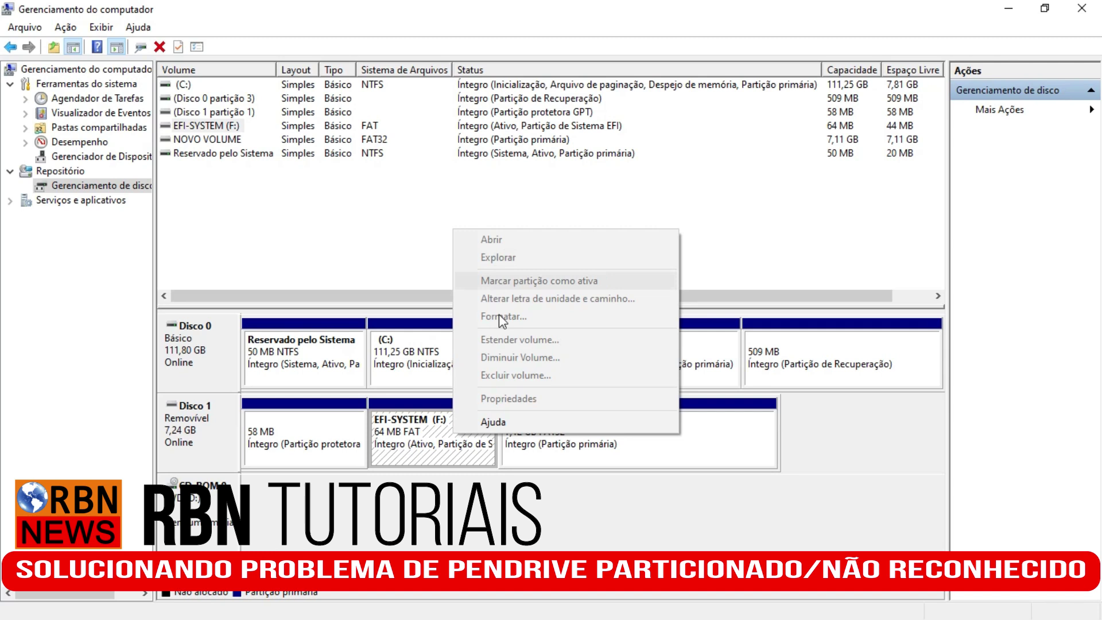
left_click(327, 436)
right_click(327, 435)
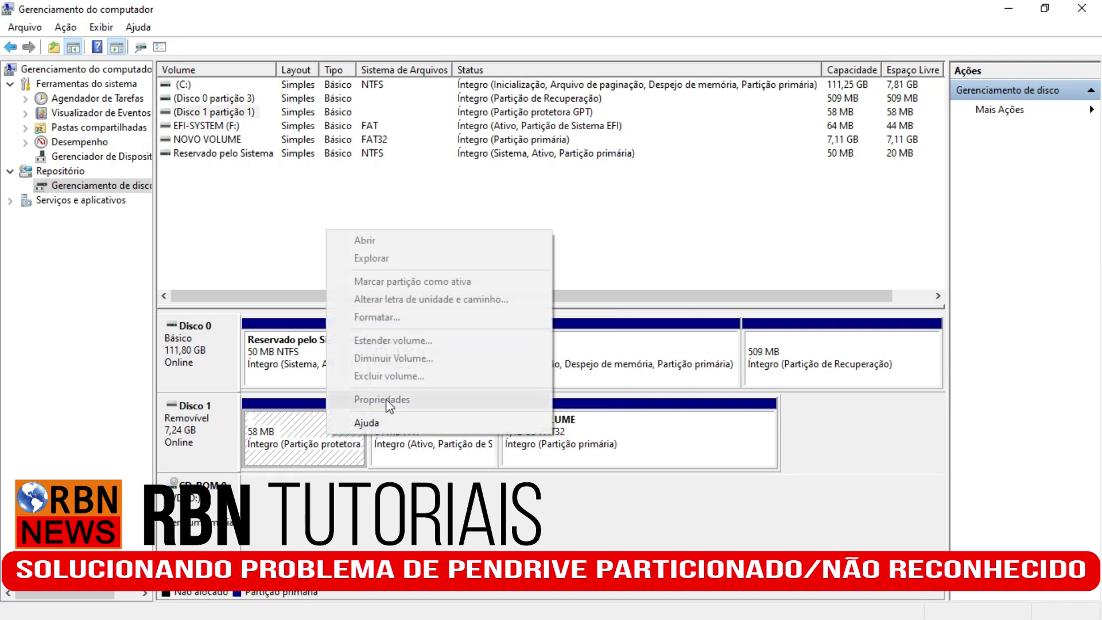
left_click(309, 454)
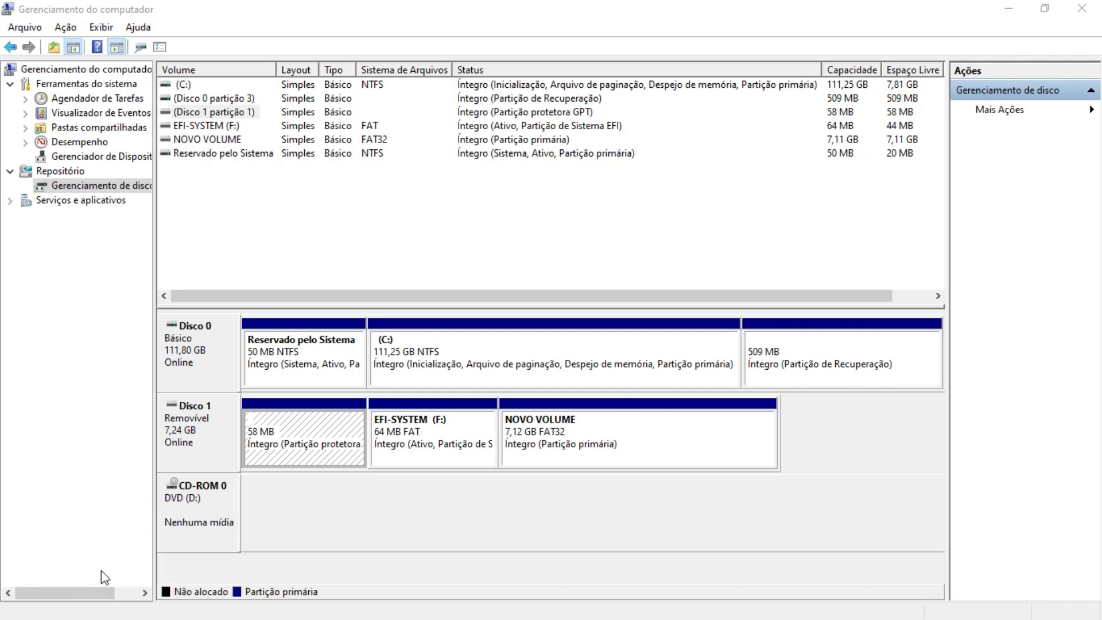
Step: Search Windows for "cmd" and run the Command Prompt as administrator
key("super")
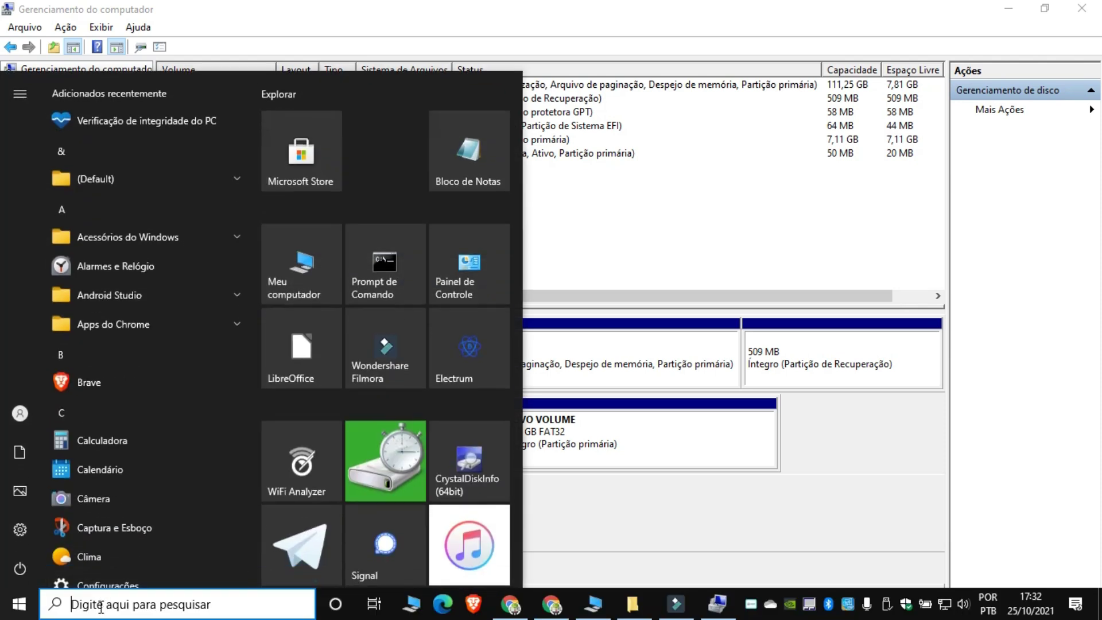
left_click(109, 601)
type("cmd")
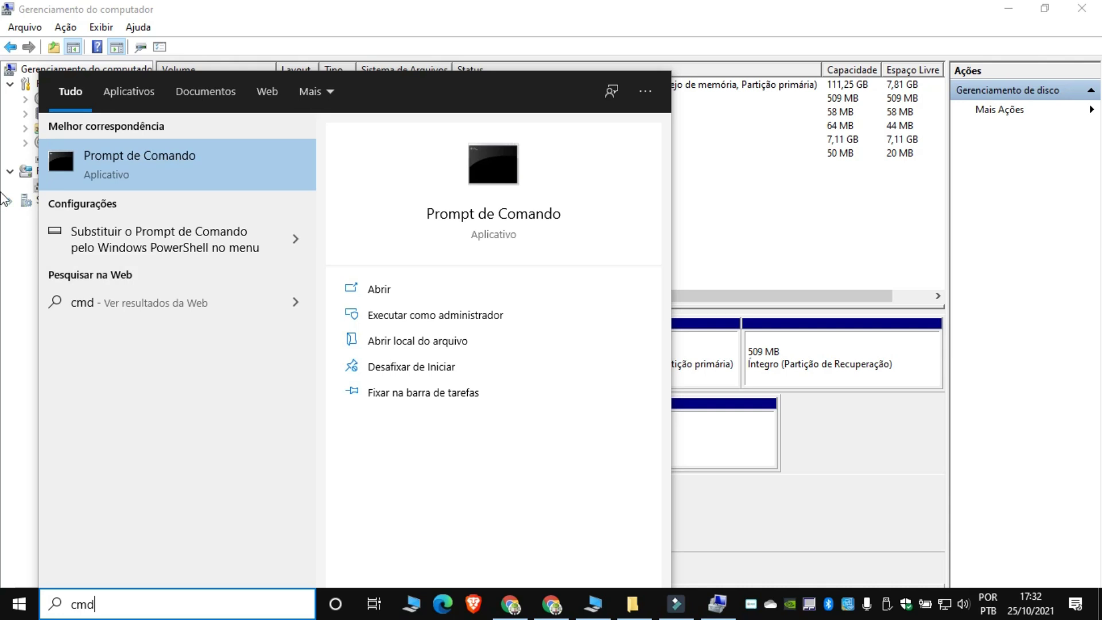
right_click(151, 163)
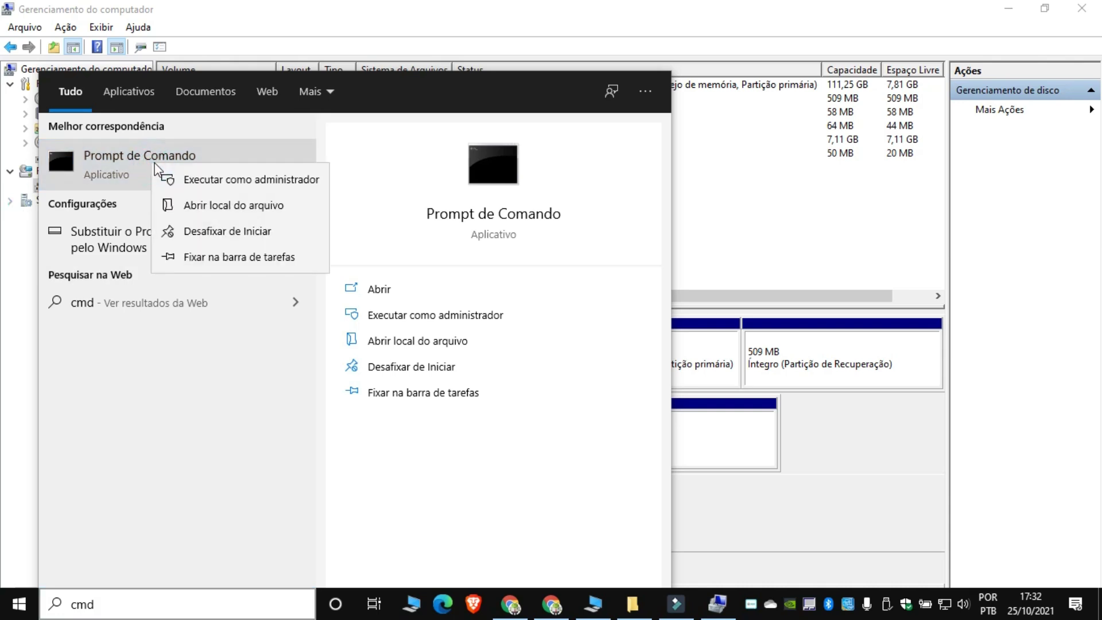
left_click(202, 177)
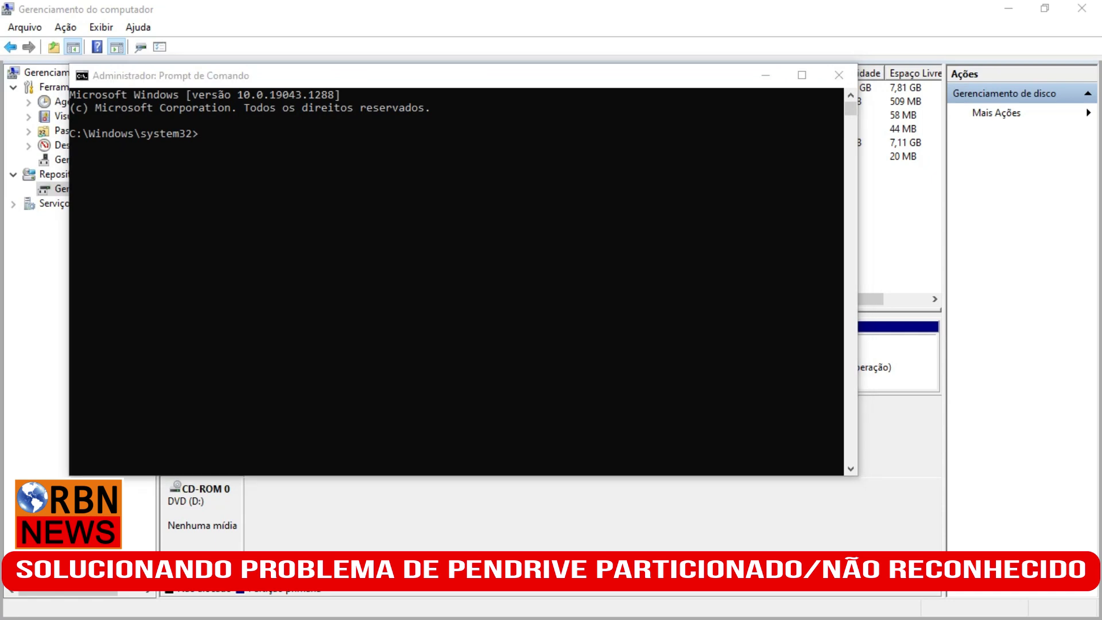
Step: Start diskpart and list the computer's disks with "list disk"
left_click(334, 156)
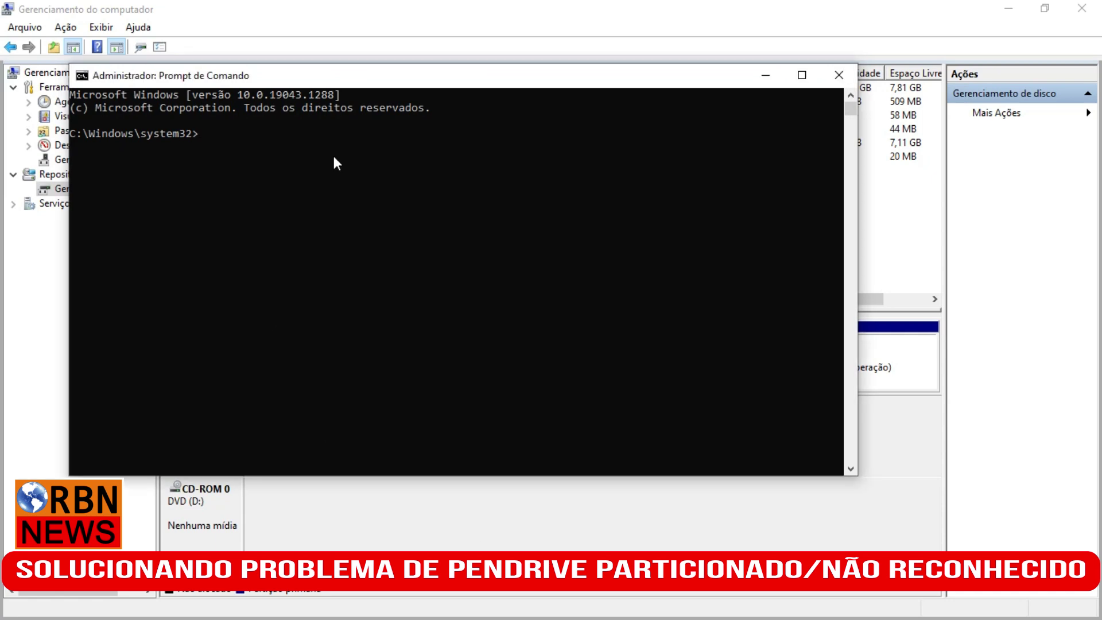
type("diskpart")
key("Return")
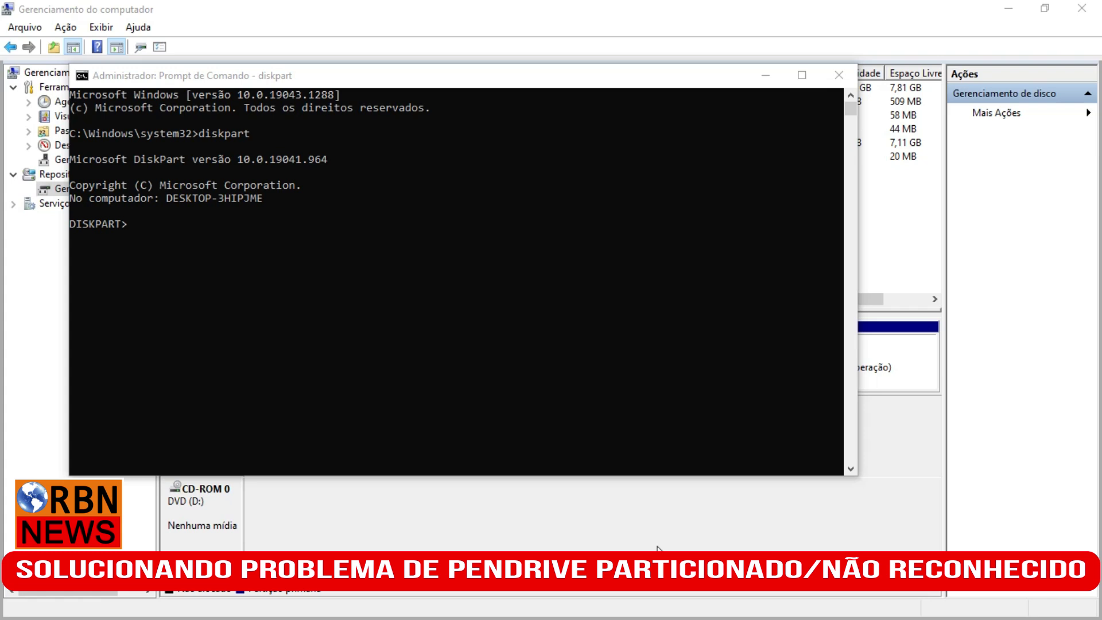
left_click(174, 254)
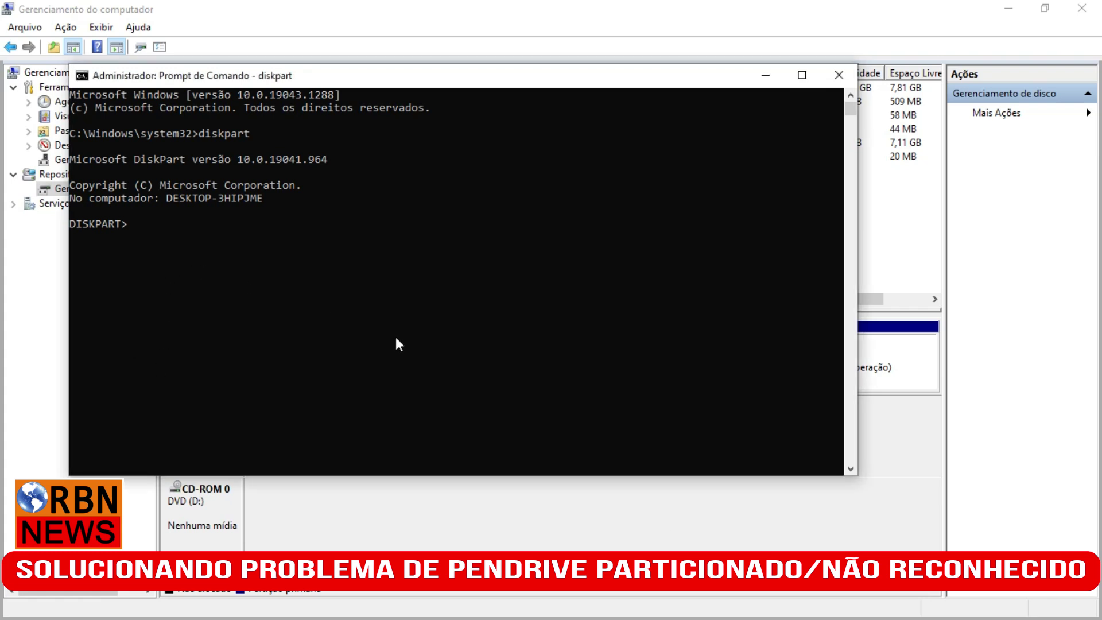
type("list disk")
key("Return")
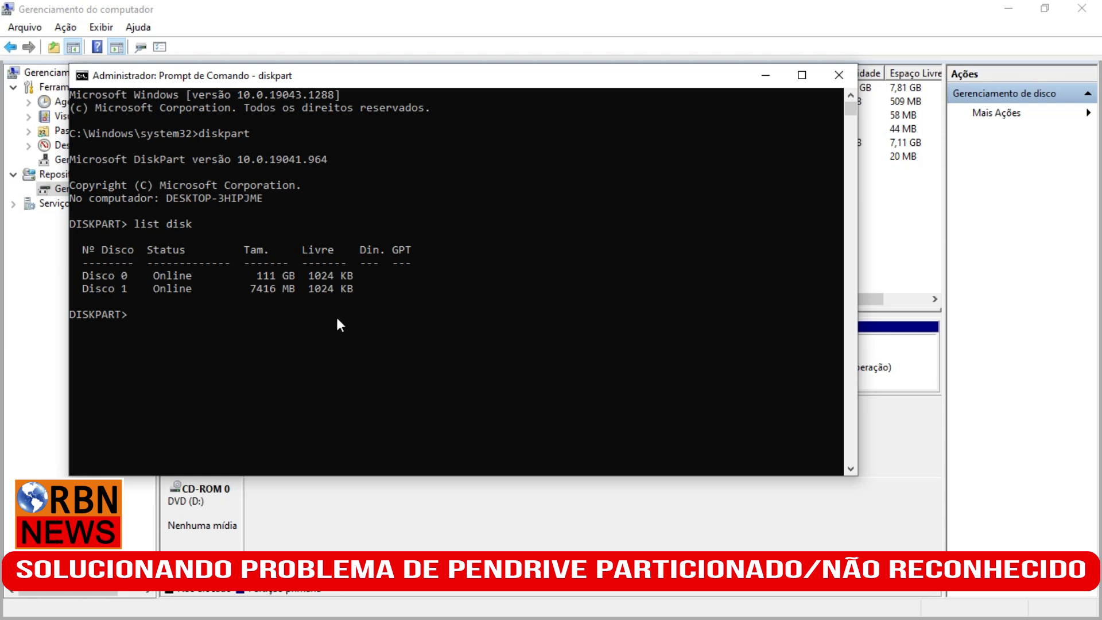
Step: Check the removable drive's disk number in Disk Management, then return to the Command Prompt and move it clear of the disk labels
left_click(603, 29)
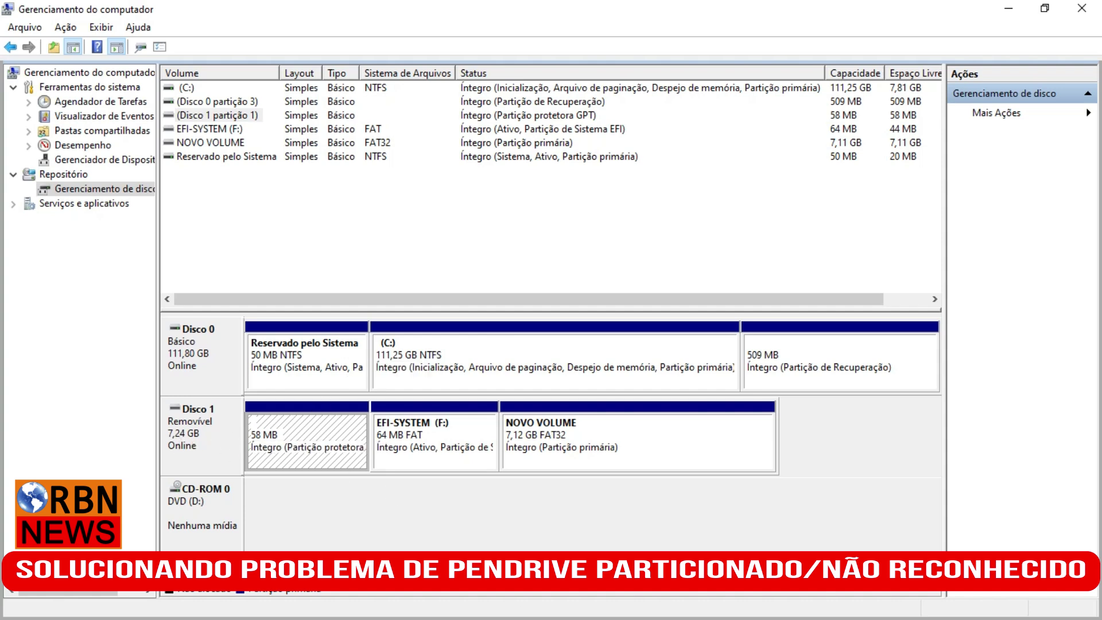
key("super")
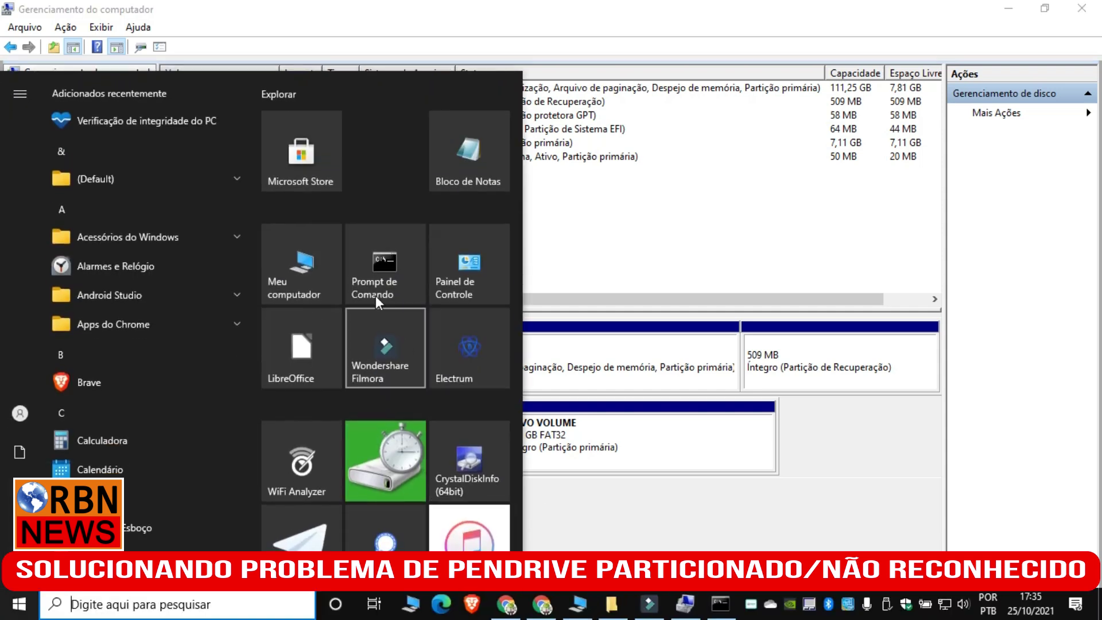
left_click(721, 604)
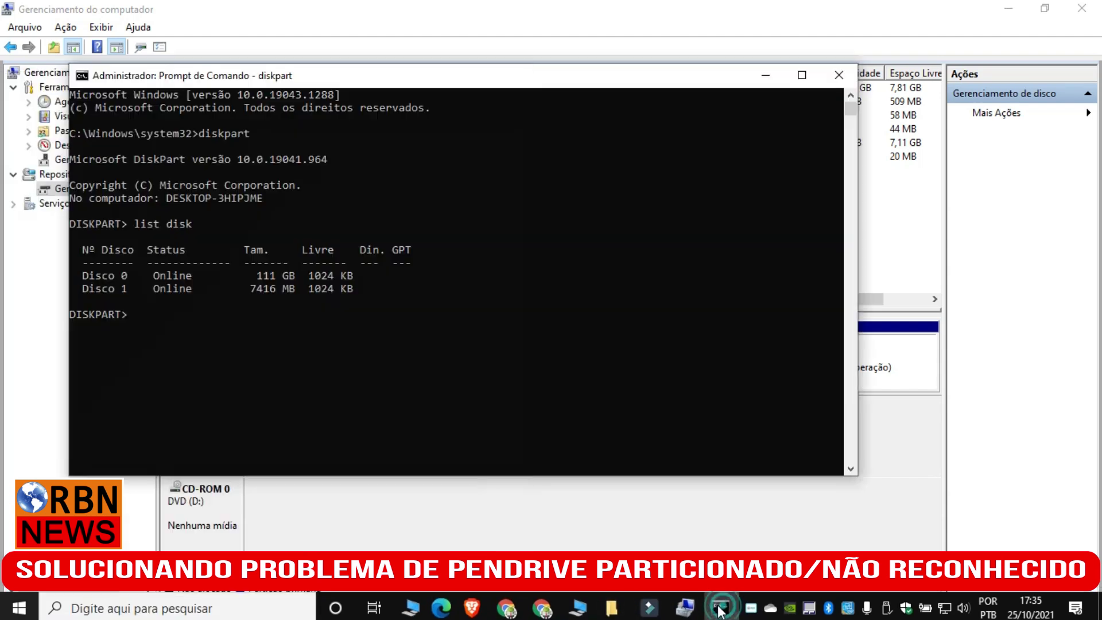
left_click_drag(517, 81, 746, 136)
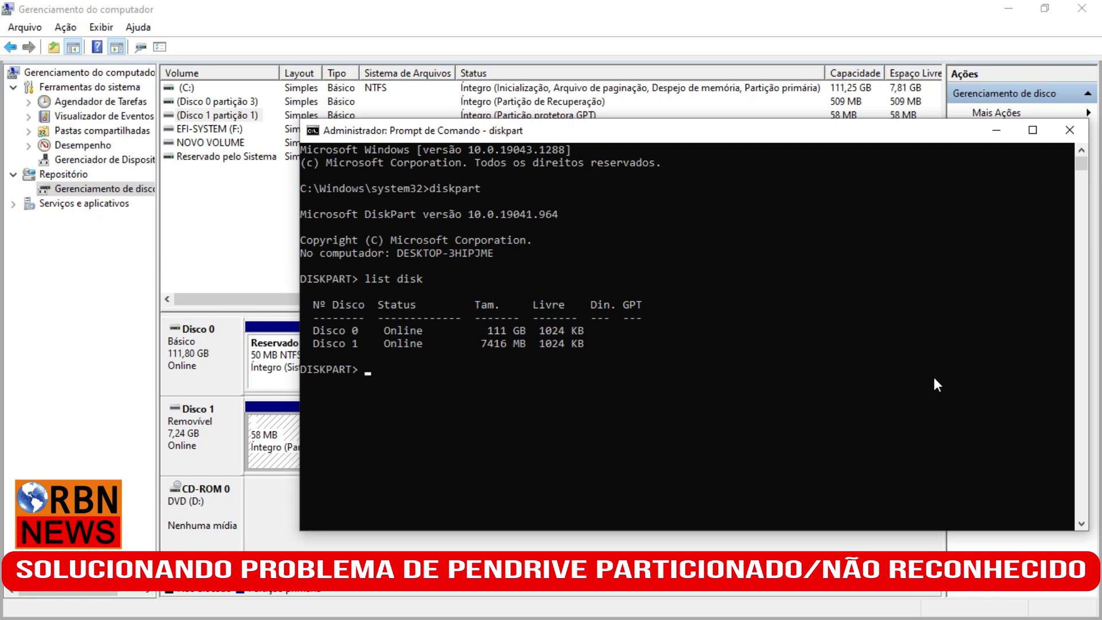
Step: Select the removable drive with "select disk 1" and list its partitions with "list partition"
left_click(381, 370)
type("select disk 1")
key("Return")
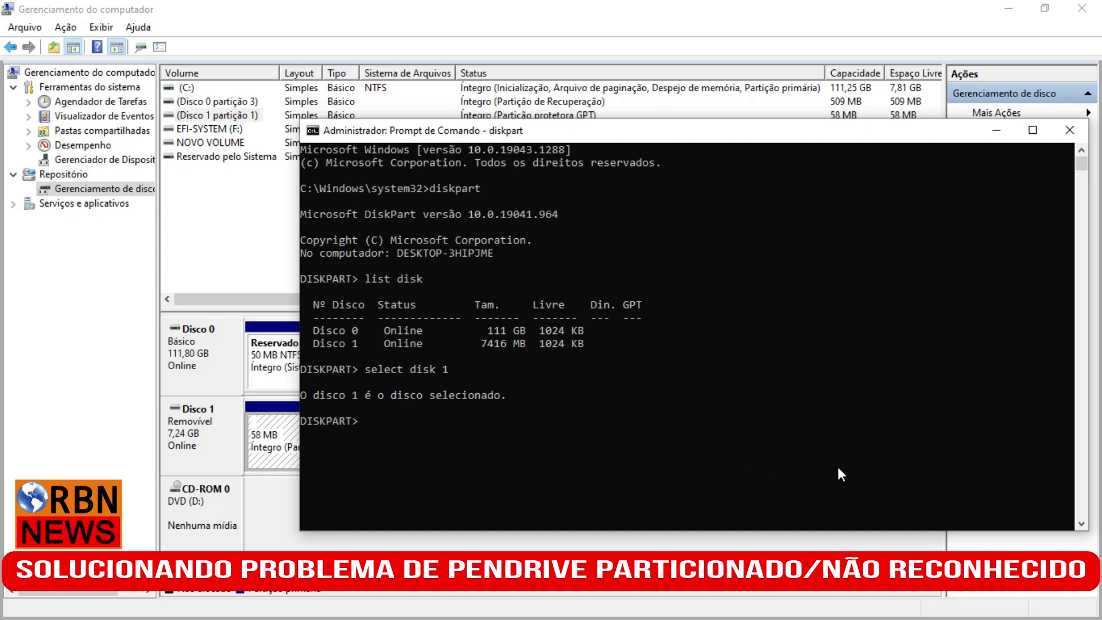
left_click(578, 453)
type("list partition")
key("Return")
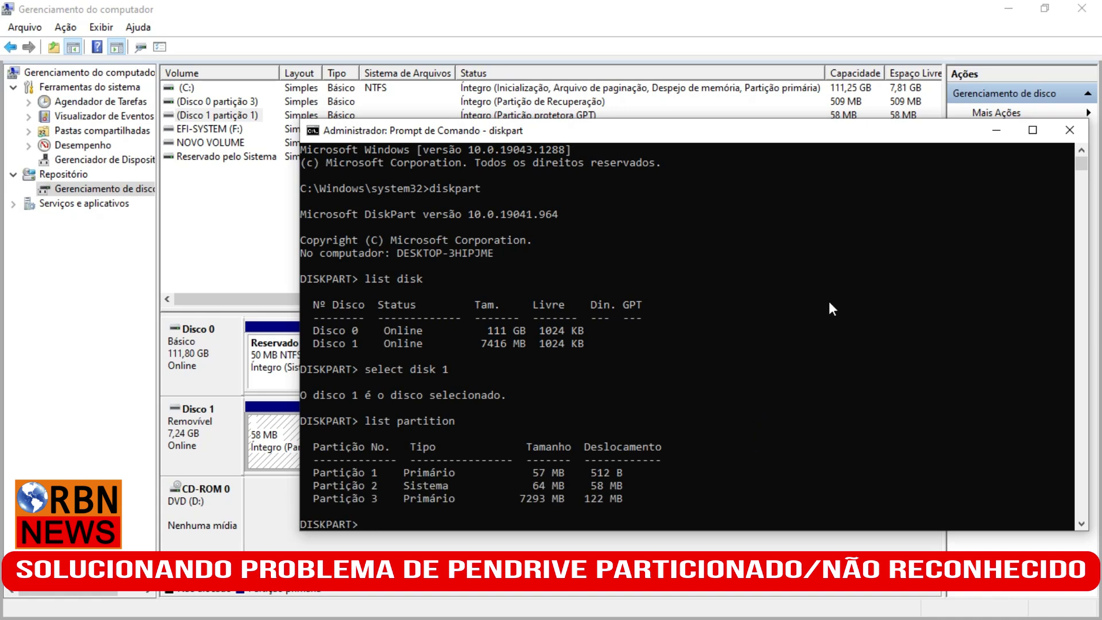
Step: Enlarge the Command Prompt window, select partition 1 of the removable disk, and remove it with "delet partition override"
left_click_drag(764, 135, 758, 30)
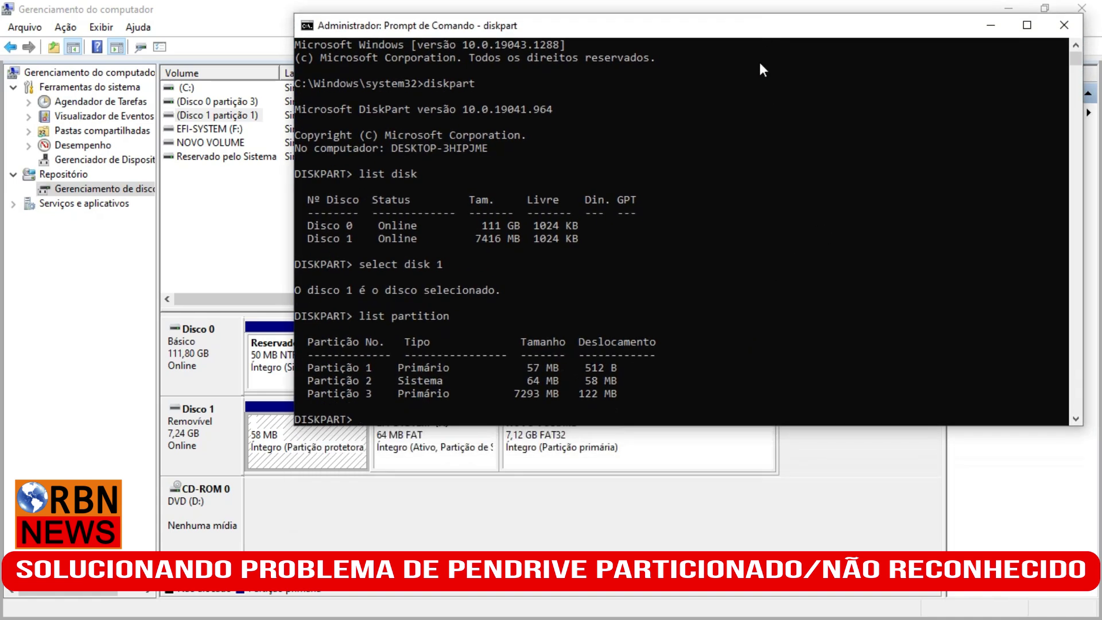
left_click_drag(723, 425, 723, 552)
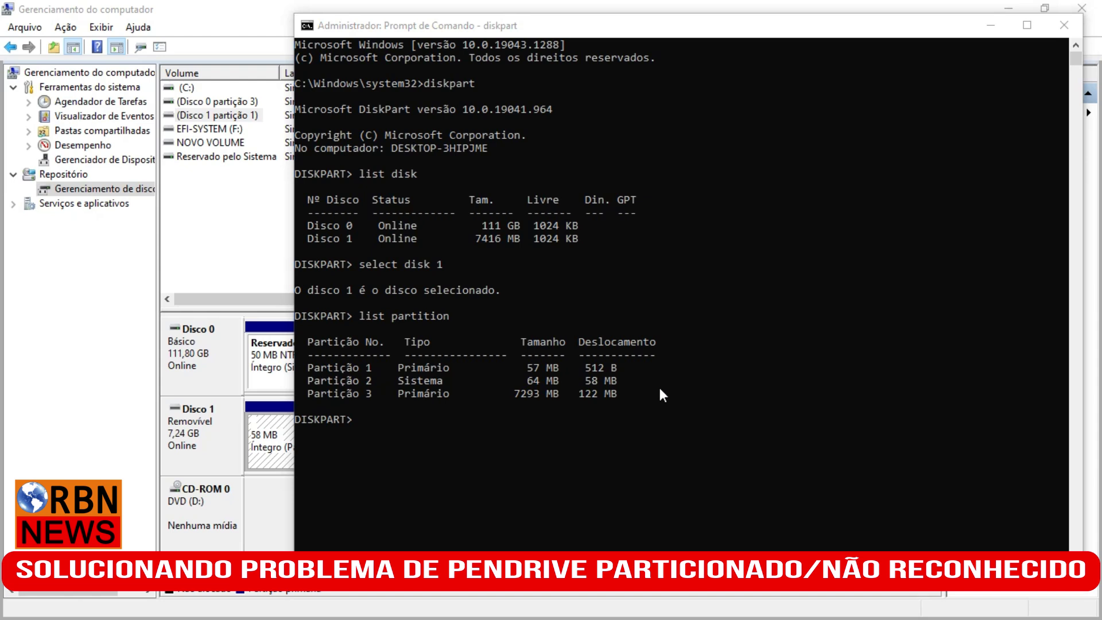
left_click(529, 429)
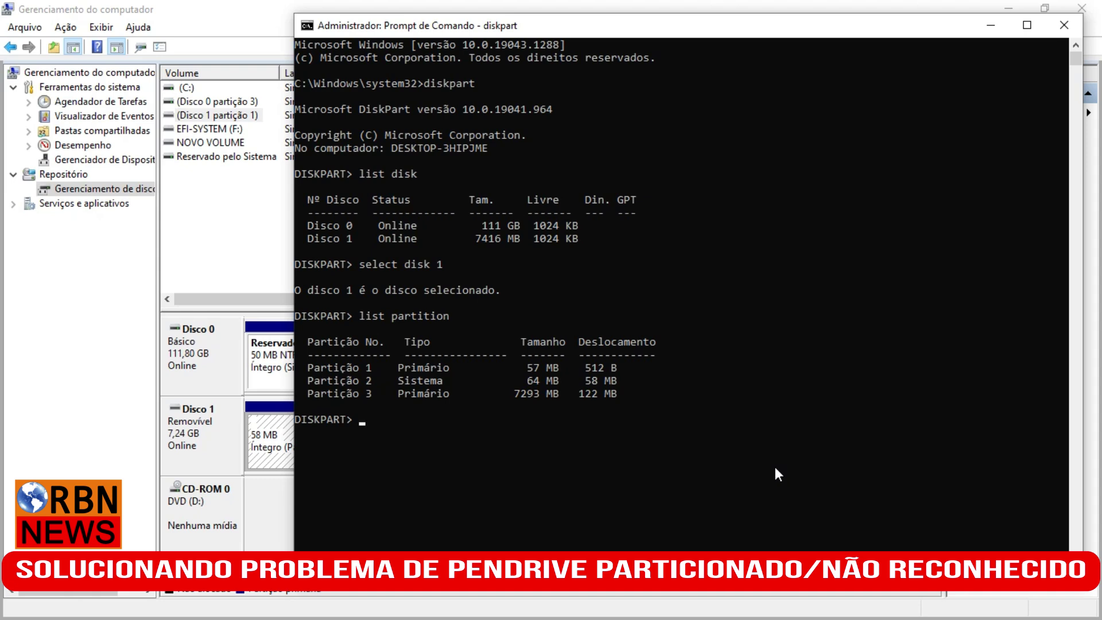
type("select partition 1")
key("Return")
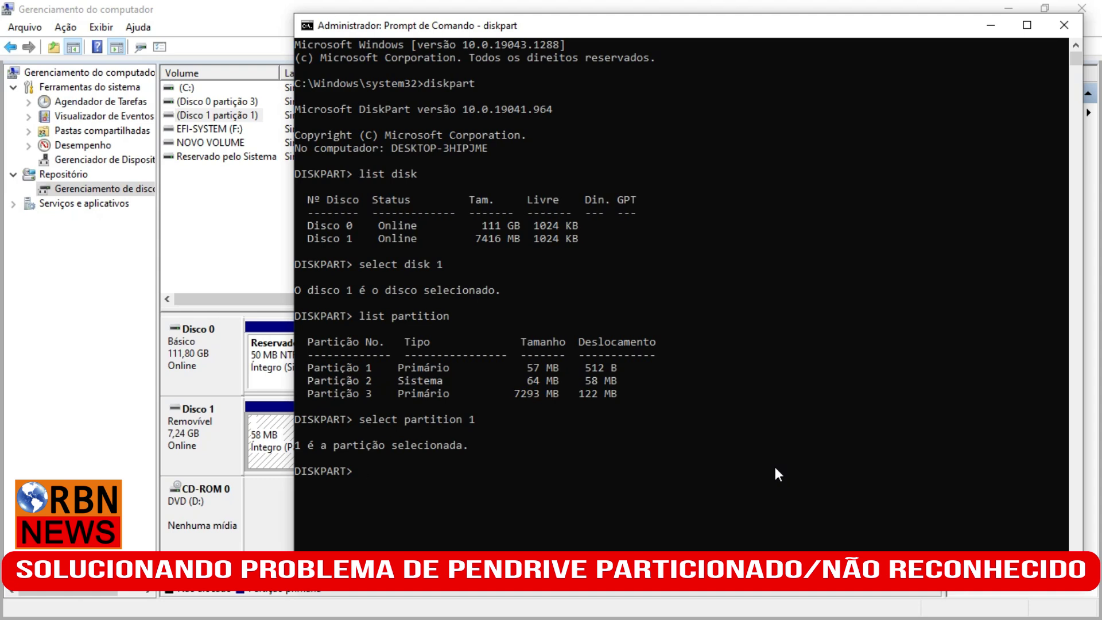
type("delet partition over")
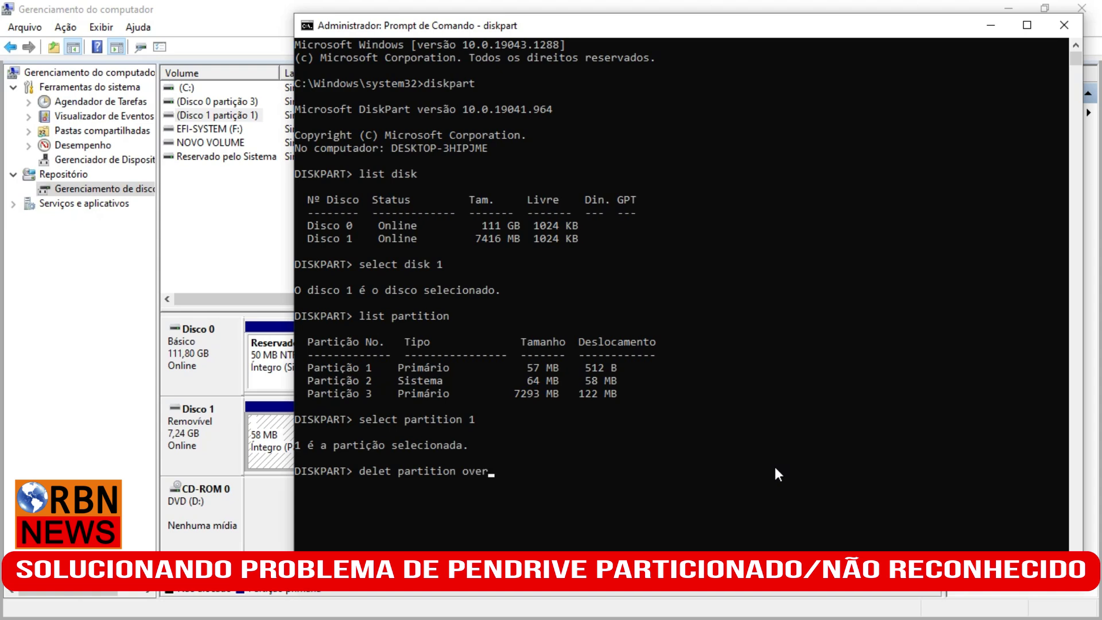
type("ride")
key("Return")
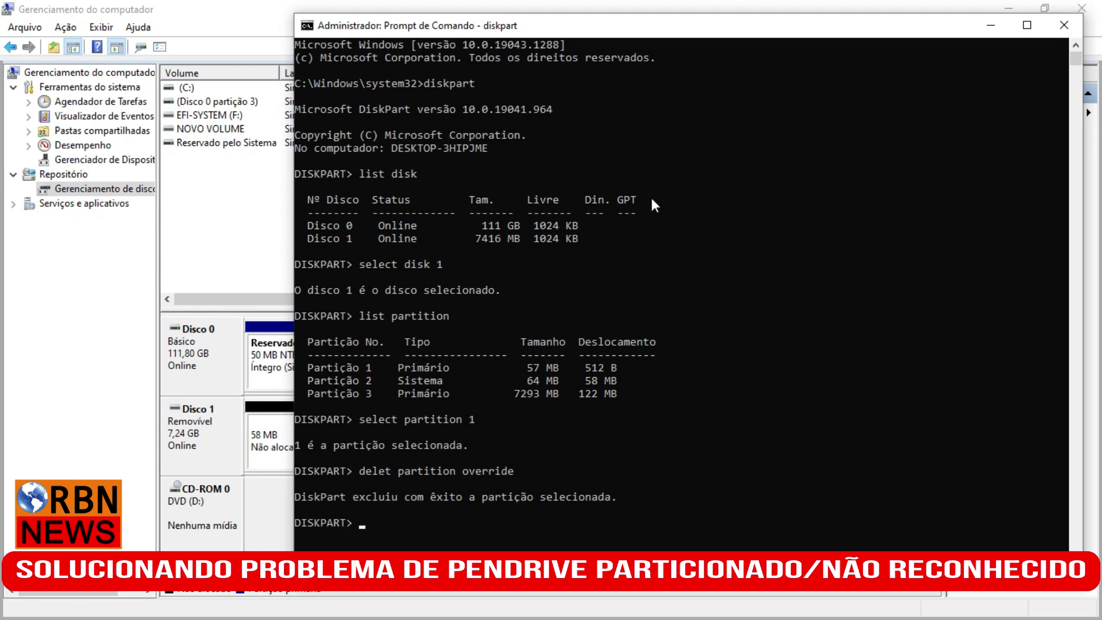
Step: Select partition 2 of the removable disk with "select partition 2" and remove it with "delet partition override"
scroll(694, 378, "down", 6)
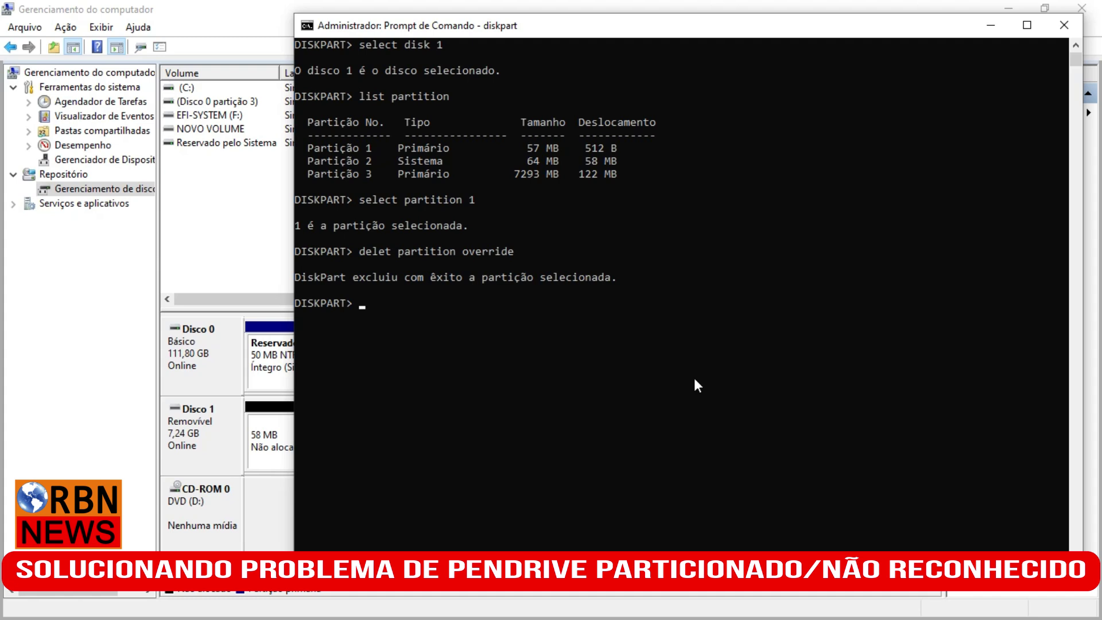
key("Up")
key("Up")
key("BackSpace")
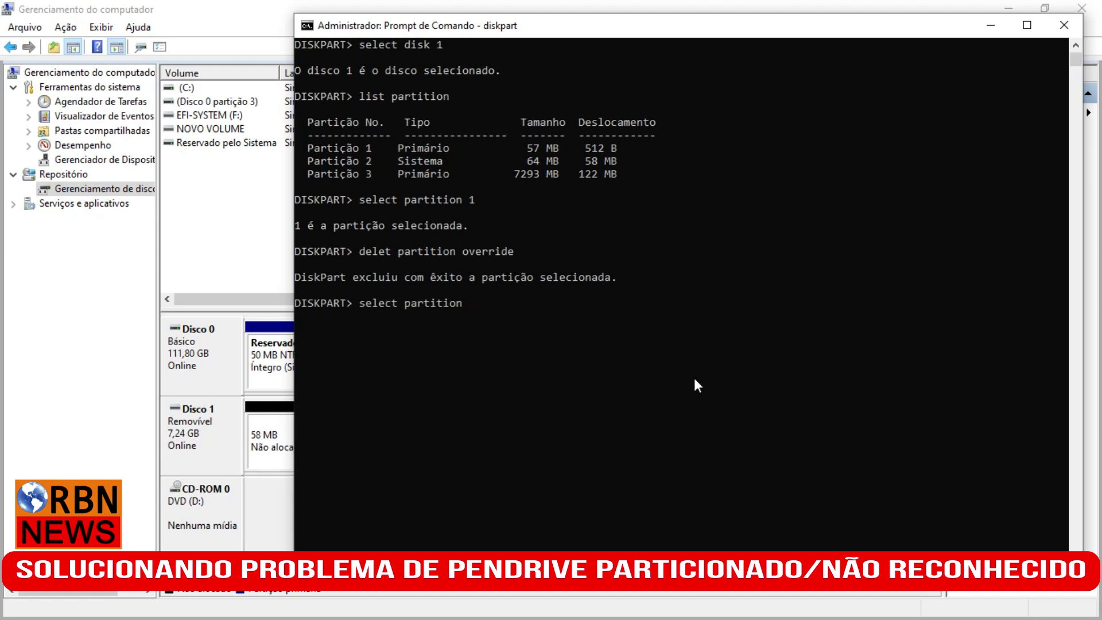
type("2")
key("Return")
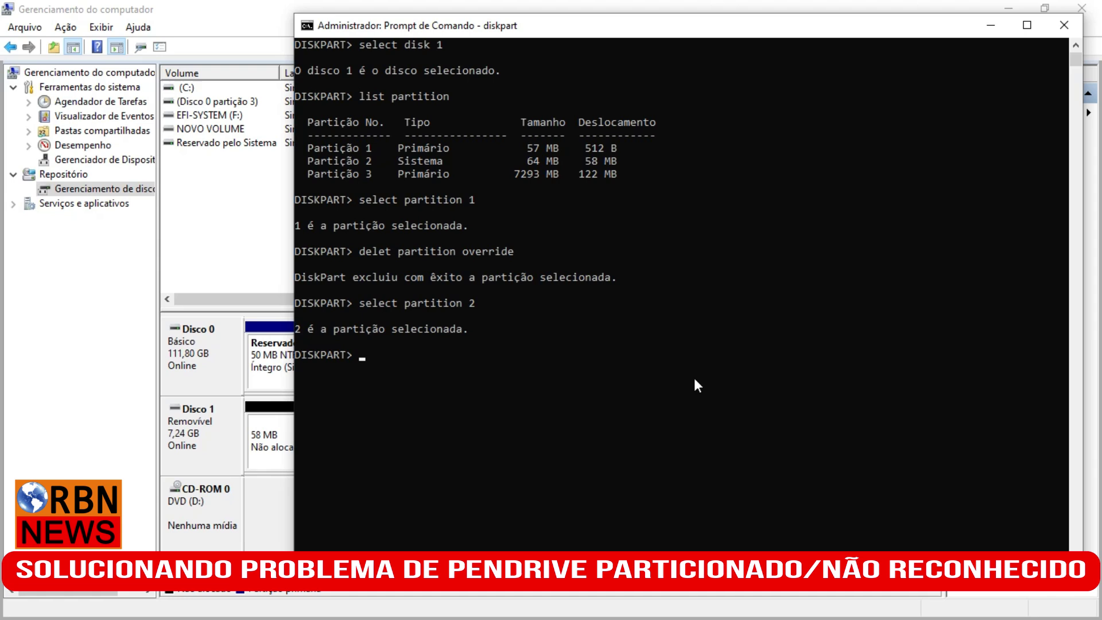
key("Up")
key("Up")
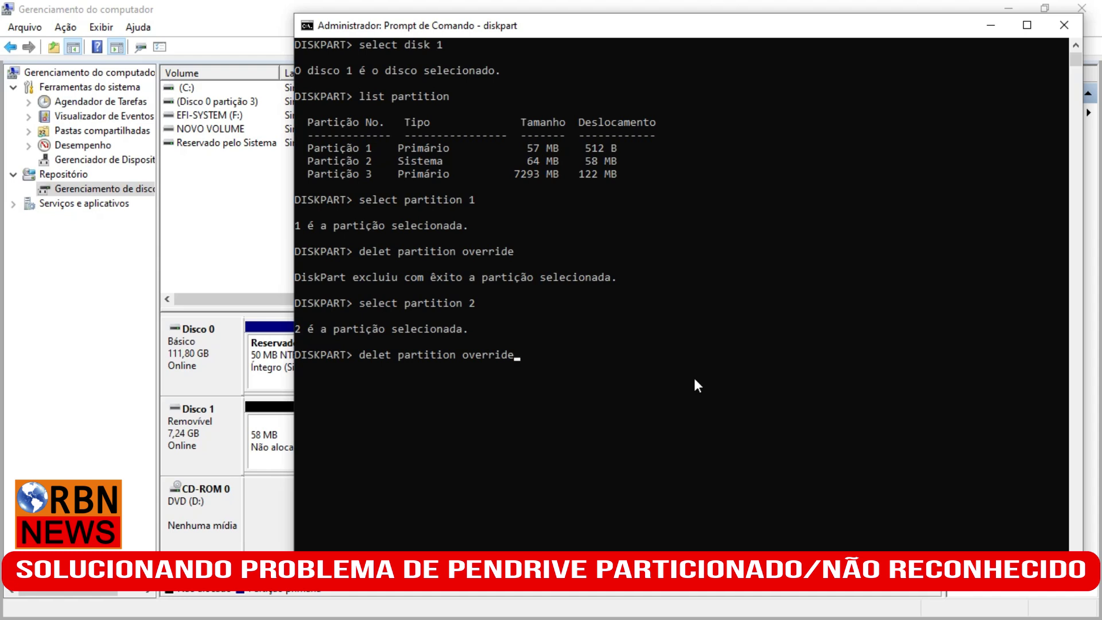
key("Return")
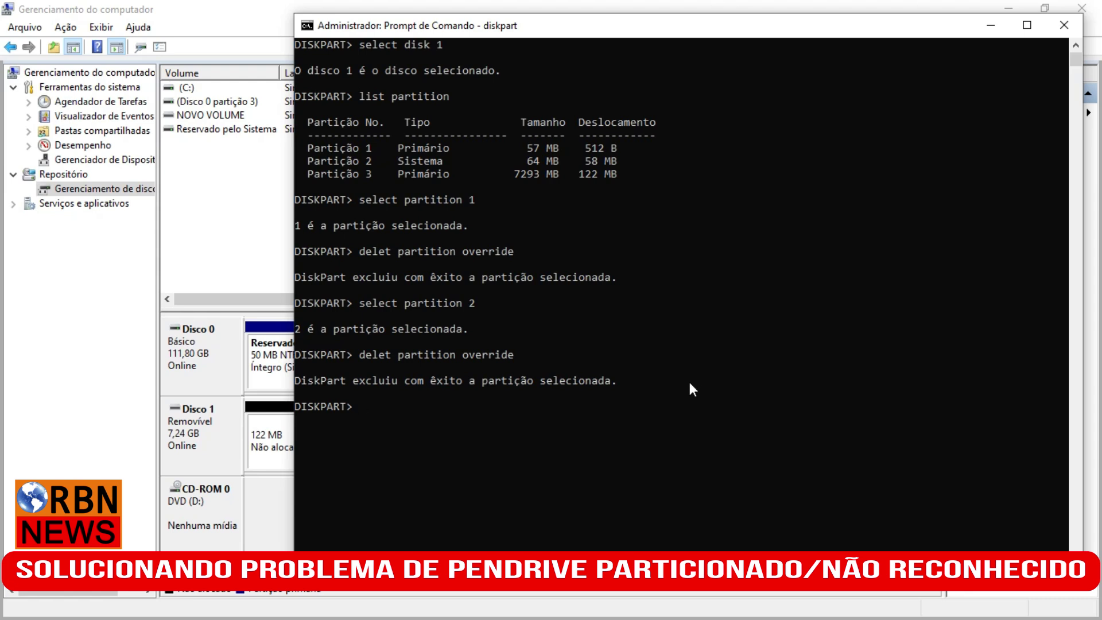
Step: List the removable disk's remaining partitions, then select partition 3 and remove it with "delet partition", without the override option
type("list partition")
key("Return")
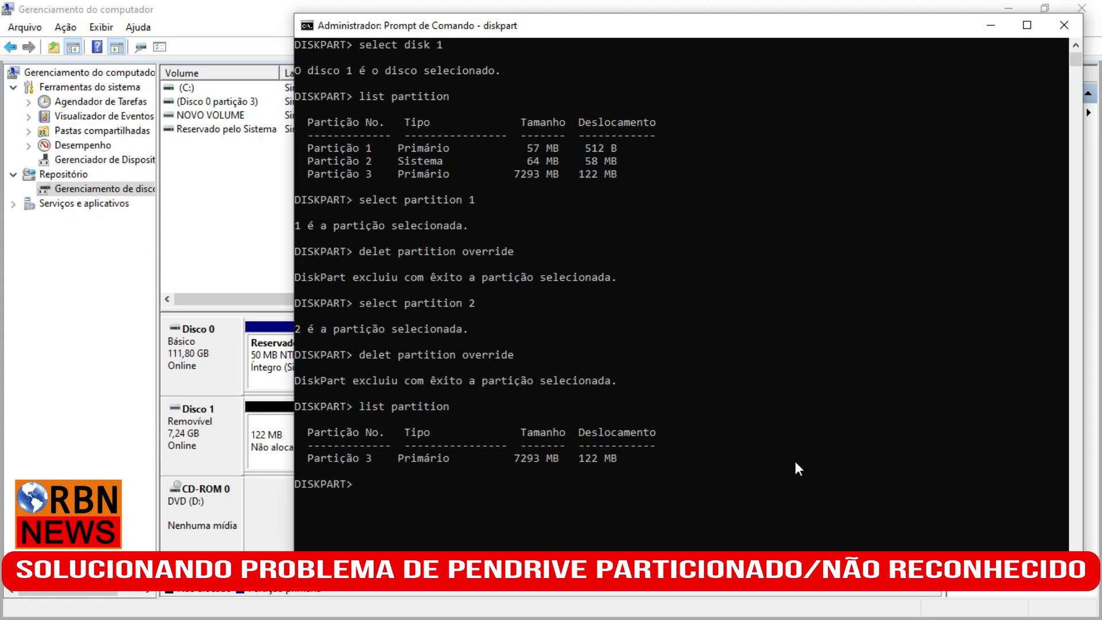
key("Up")
key("Up")
key("Up")
key("BackSpace")
type("3")
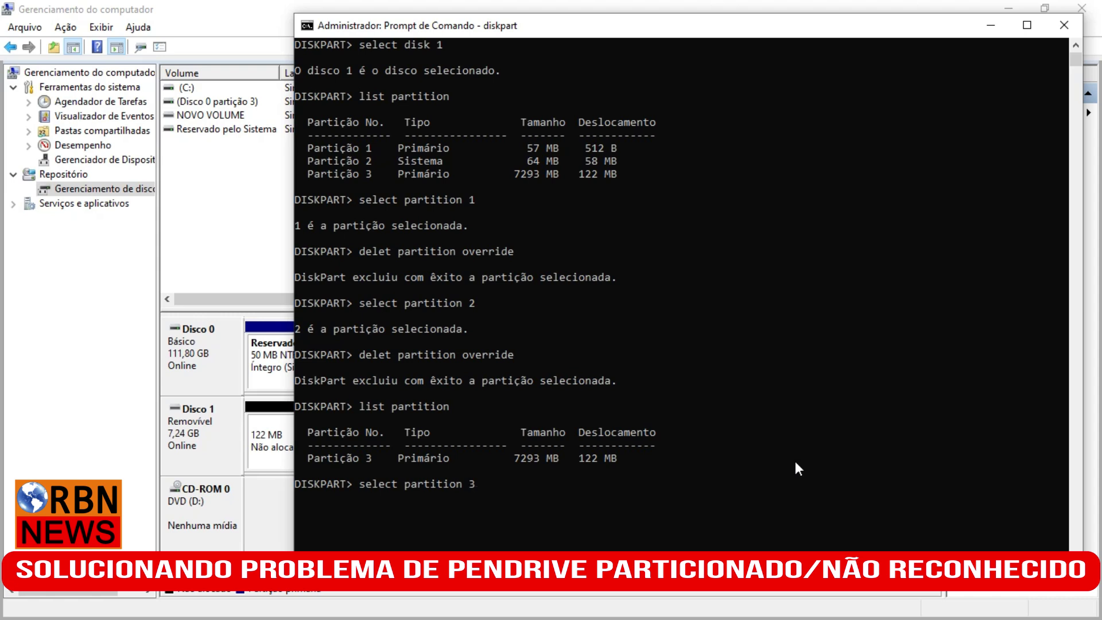
key("Return")
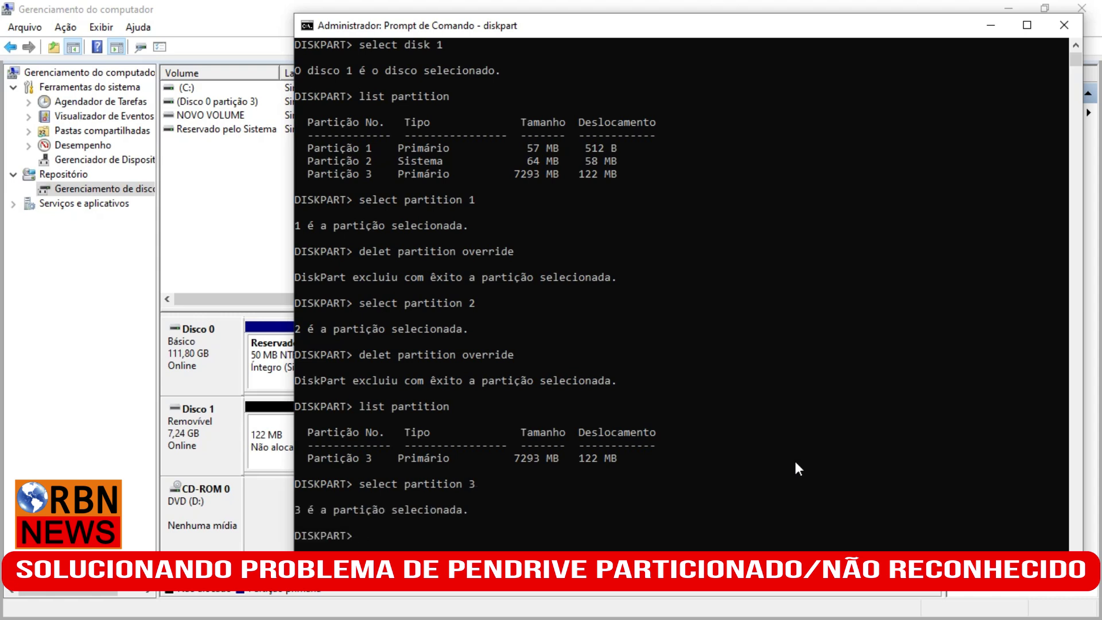
key("Up")
key("Up")
key("Up")
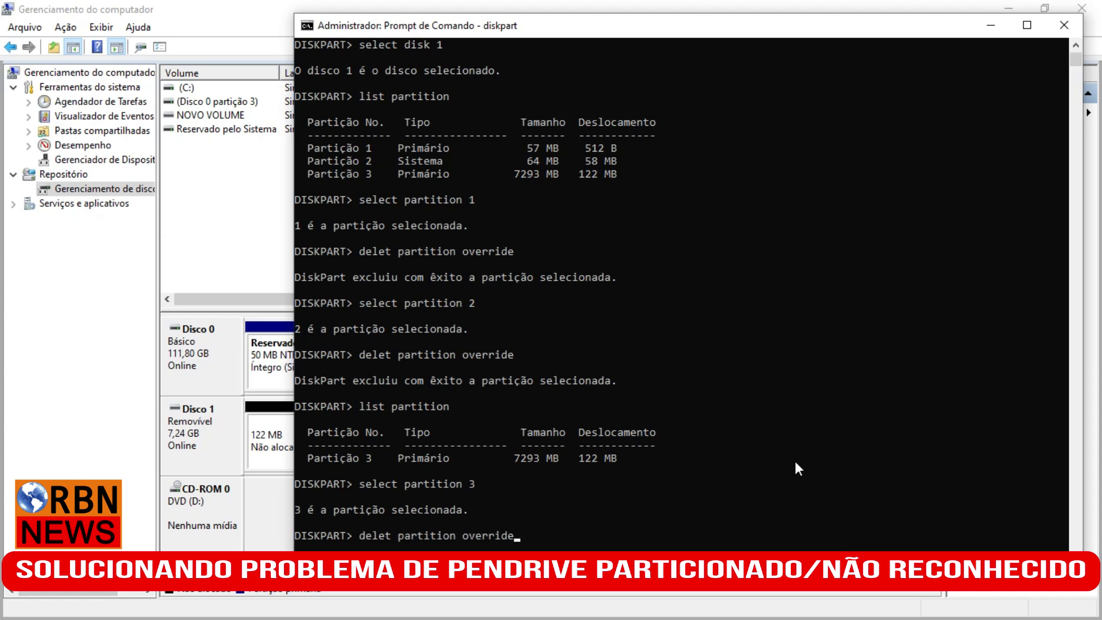
key("BackSpace")
key("BackSpace")
key("BackSpace")
key("BackSpace")
key("BackSpace")
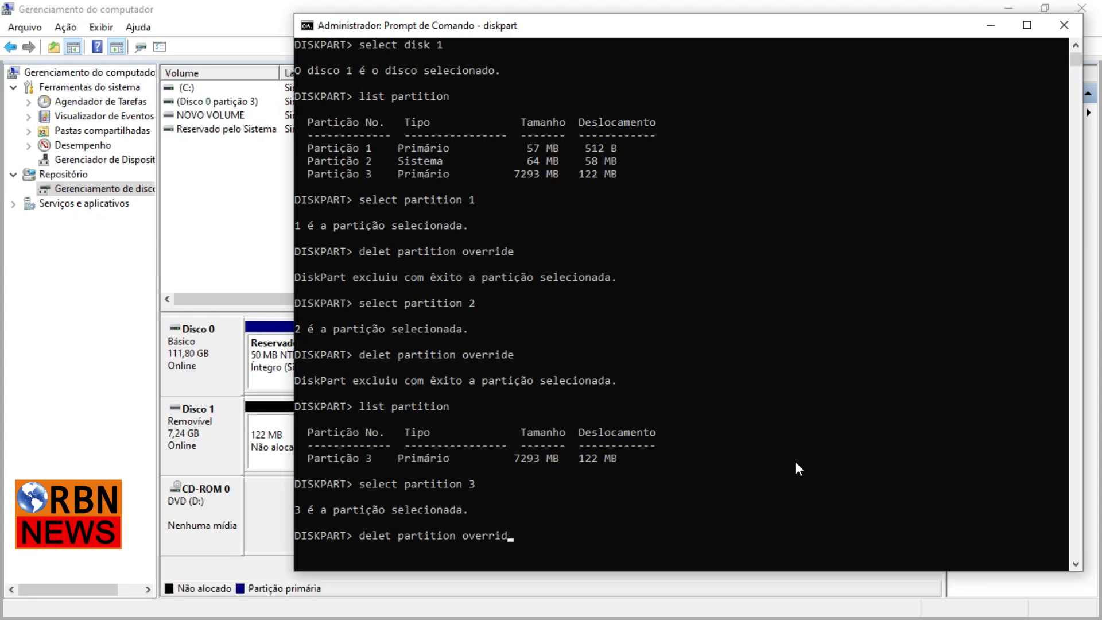
key("BackSpace")
key("BackSpace")
key("BackSpace")
key("BackSpace")
key("Return")
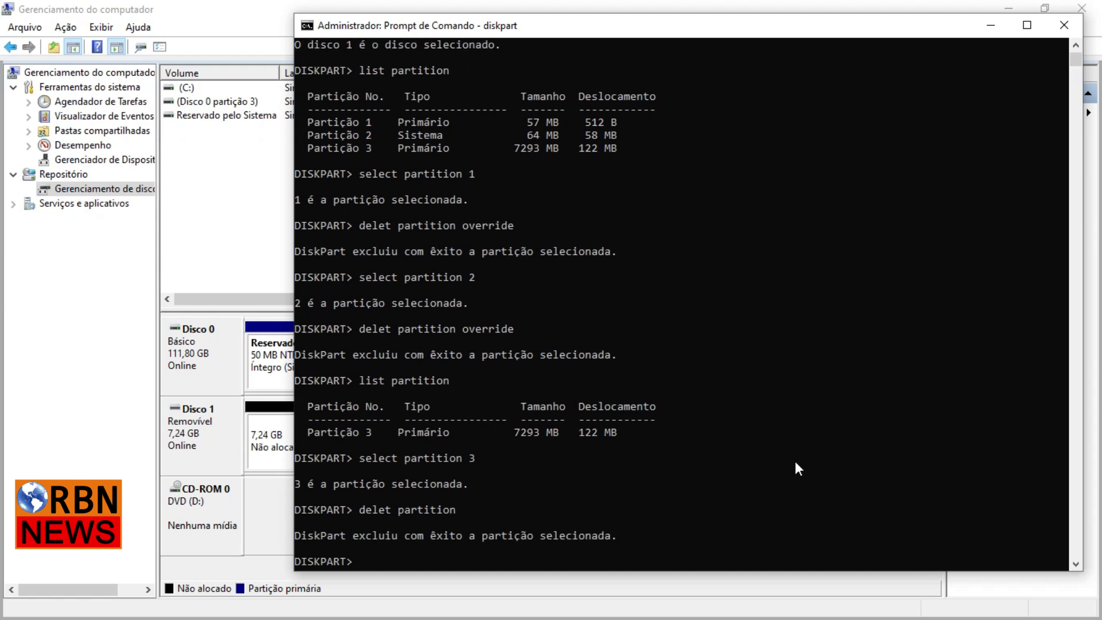
Step: Shorten the Command Prompt window to check Disk 1 in Disk Management, enlarge it again, and leave diskpart with "exit"
left_click(893, 441)
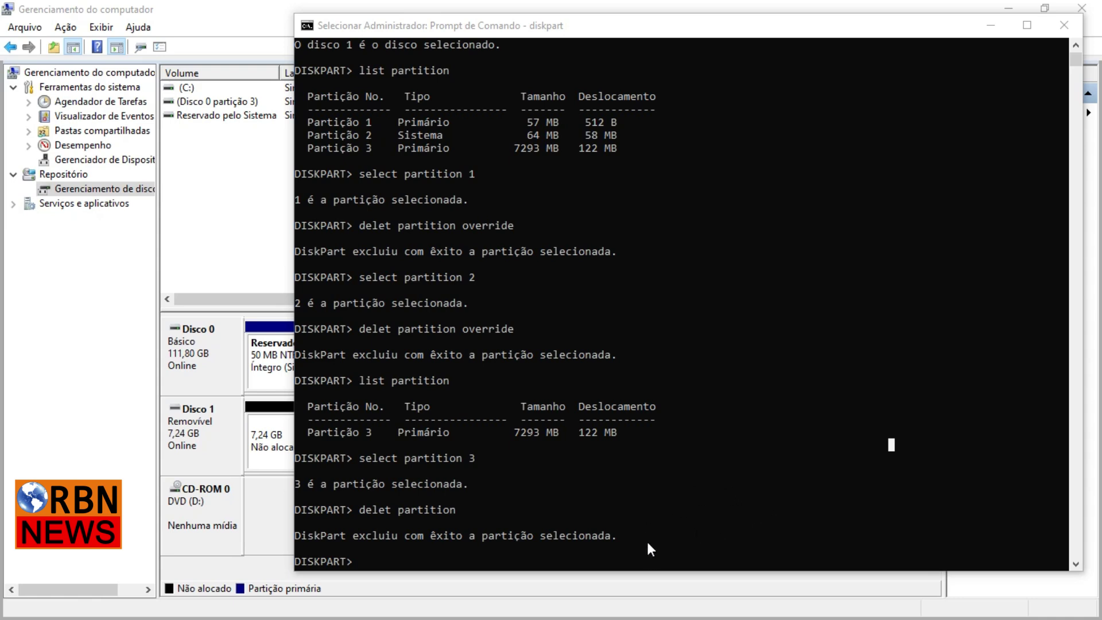
left_click_drag(652, 571, 644, 348)
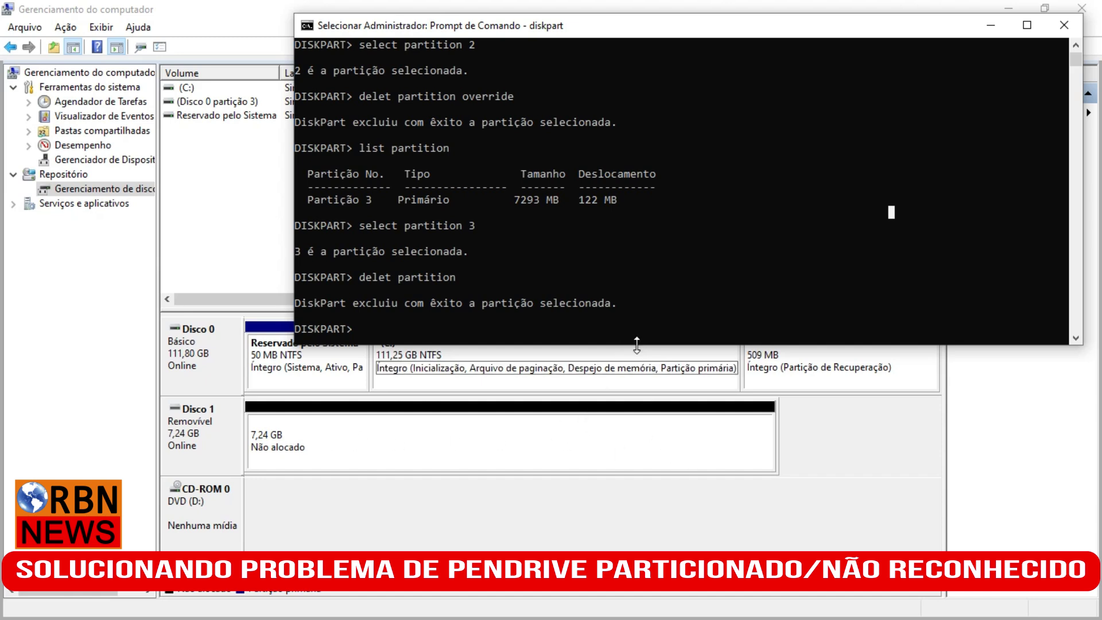
left_click_drag(641, 345, 629, 555)
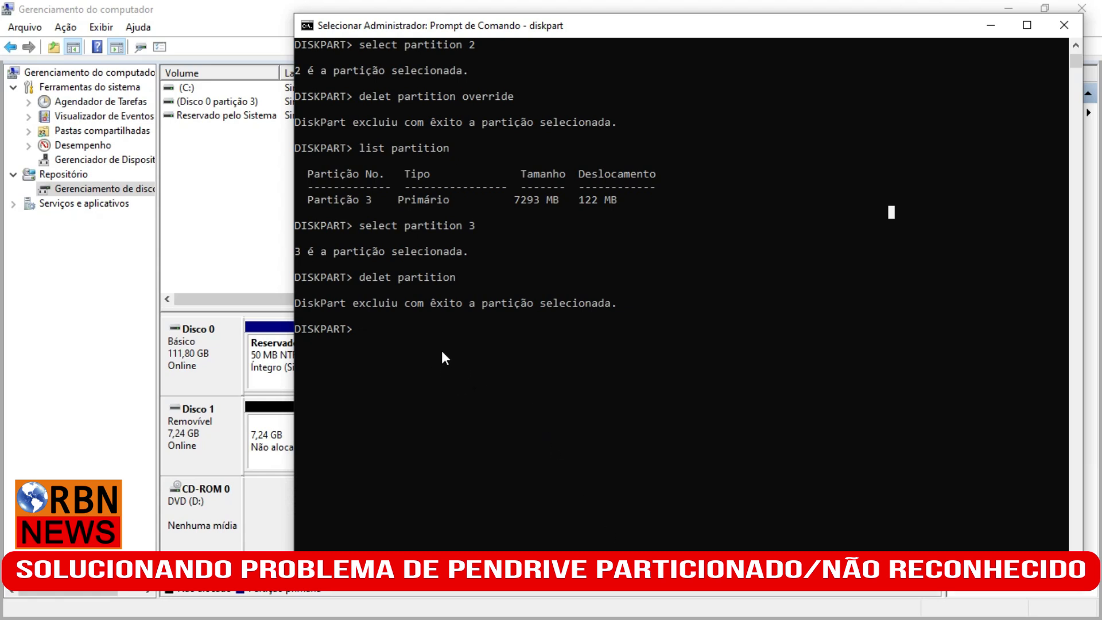
type("exit")
key("Return")
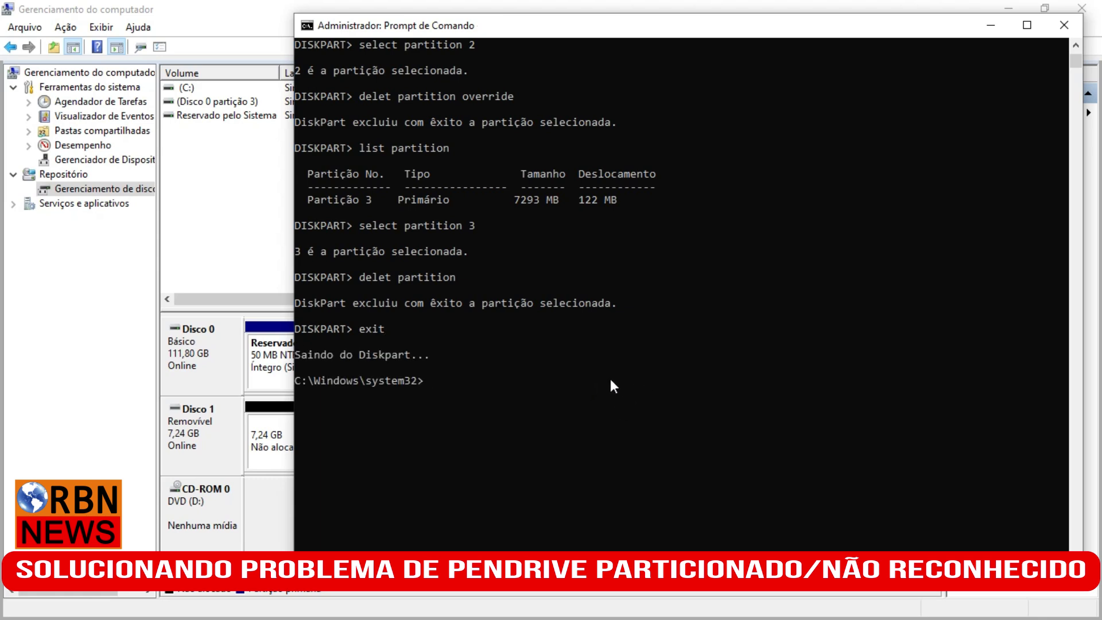
Step: In Disk Management, create a 7414 MB simple volume on Disk 1's unallocated space, quick-formatted as FAT32 with the label "Novo volume"
left_click(220, 254)
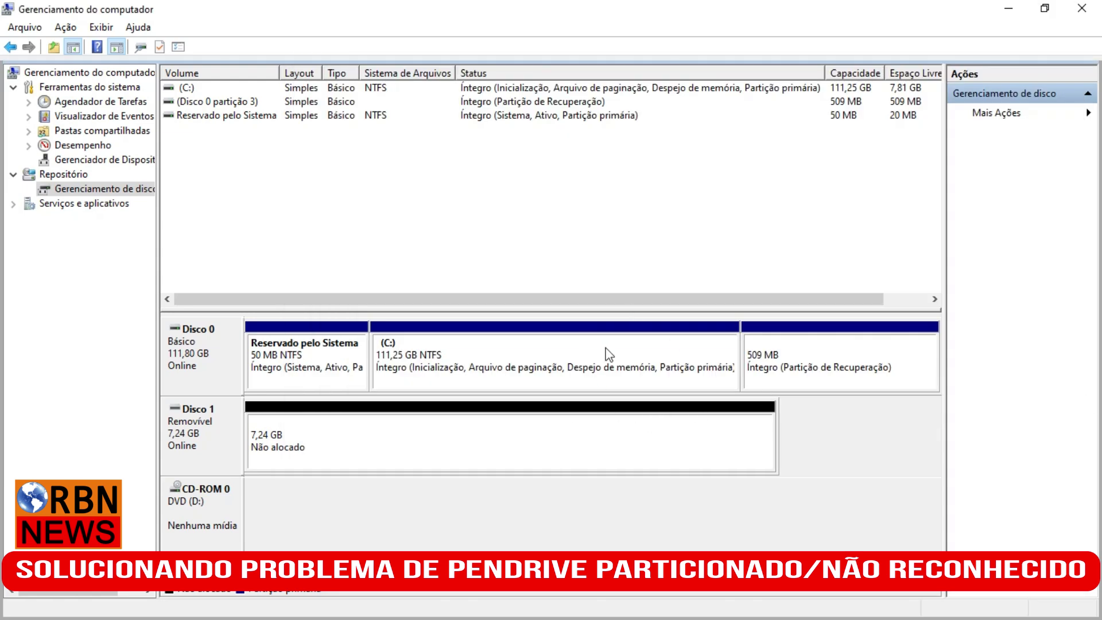
left_click(488, 449)
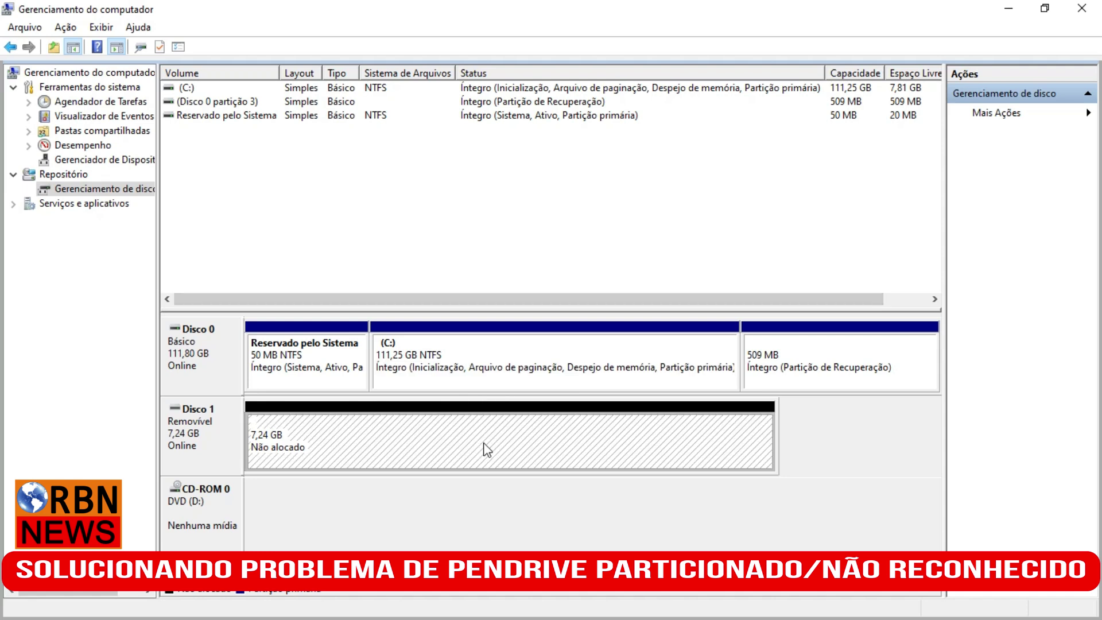
right_click(498, 445)
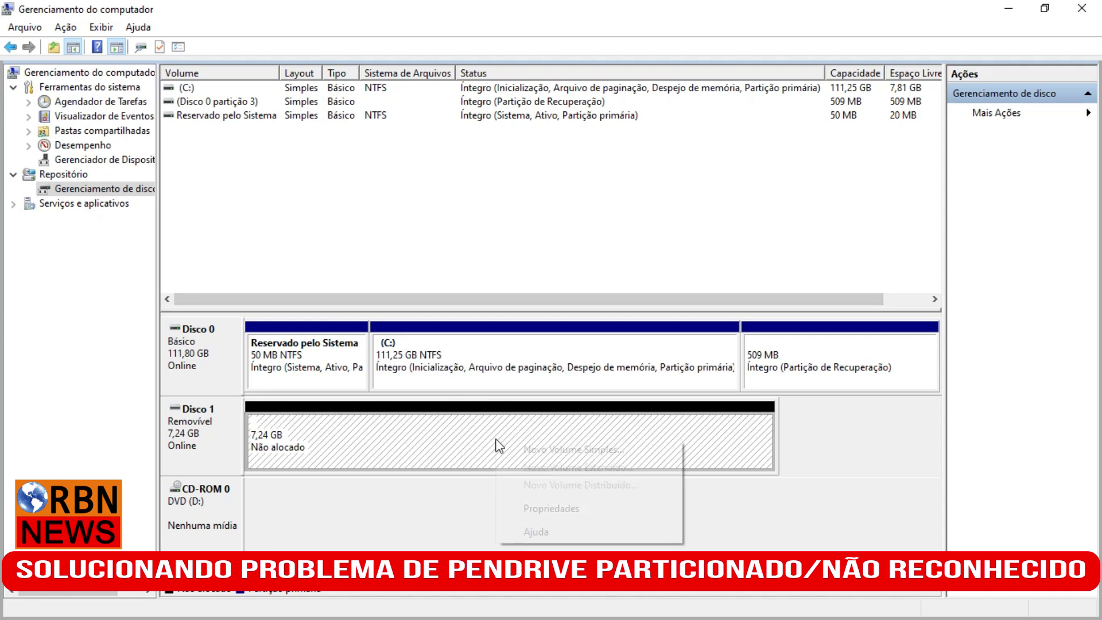
left_click(546, 450)
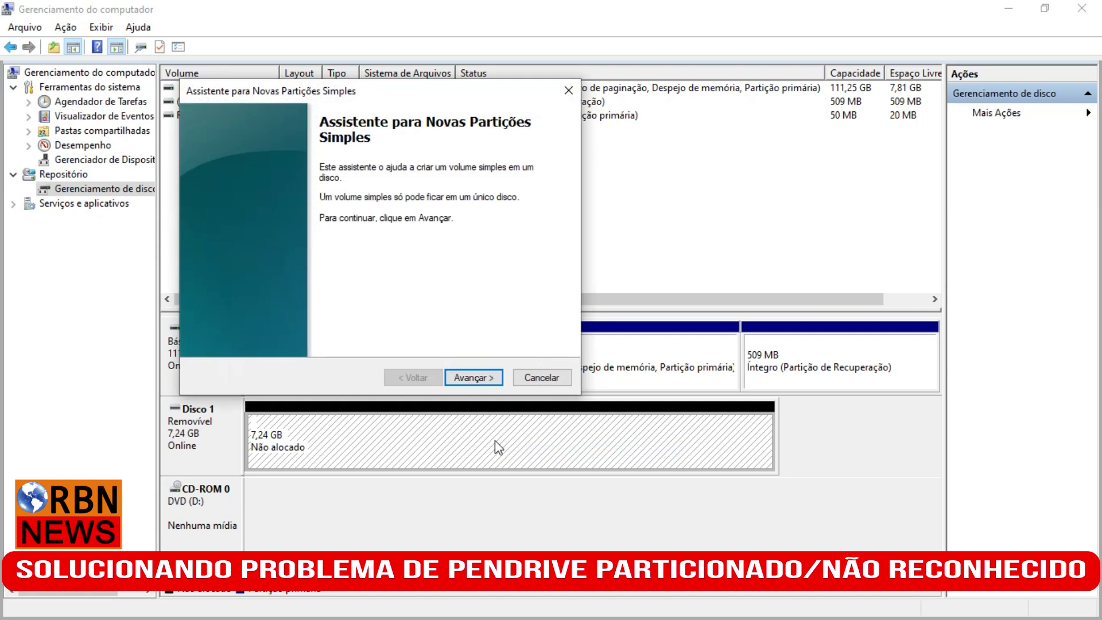
left_click(471, 379)
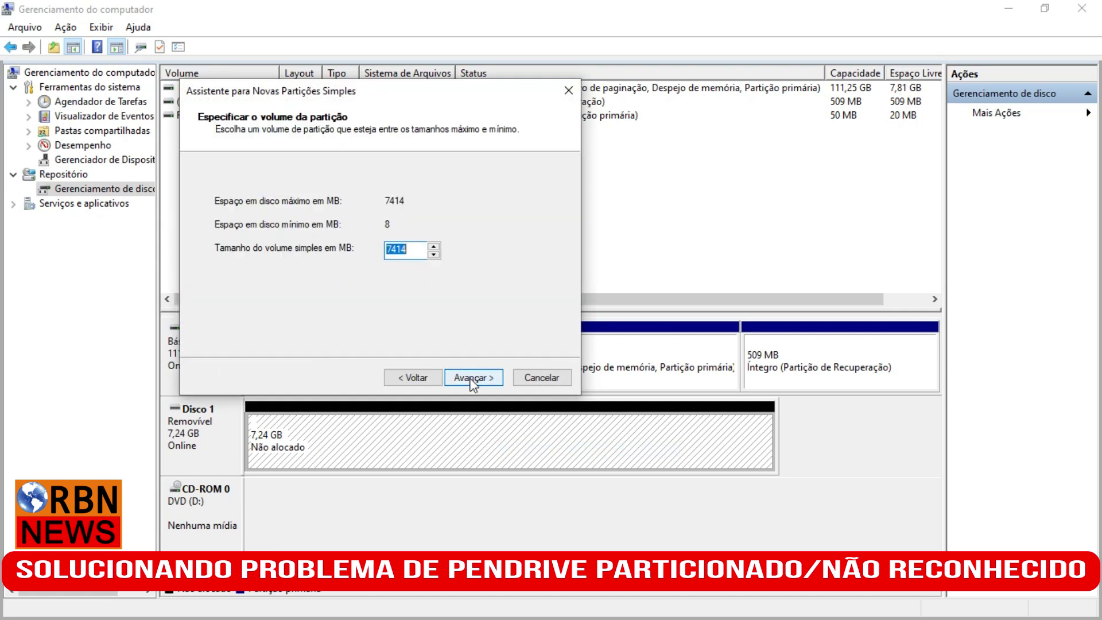
left_click(486, 382)
left_click(471, 380)
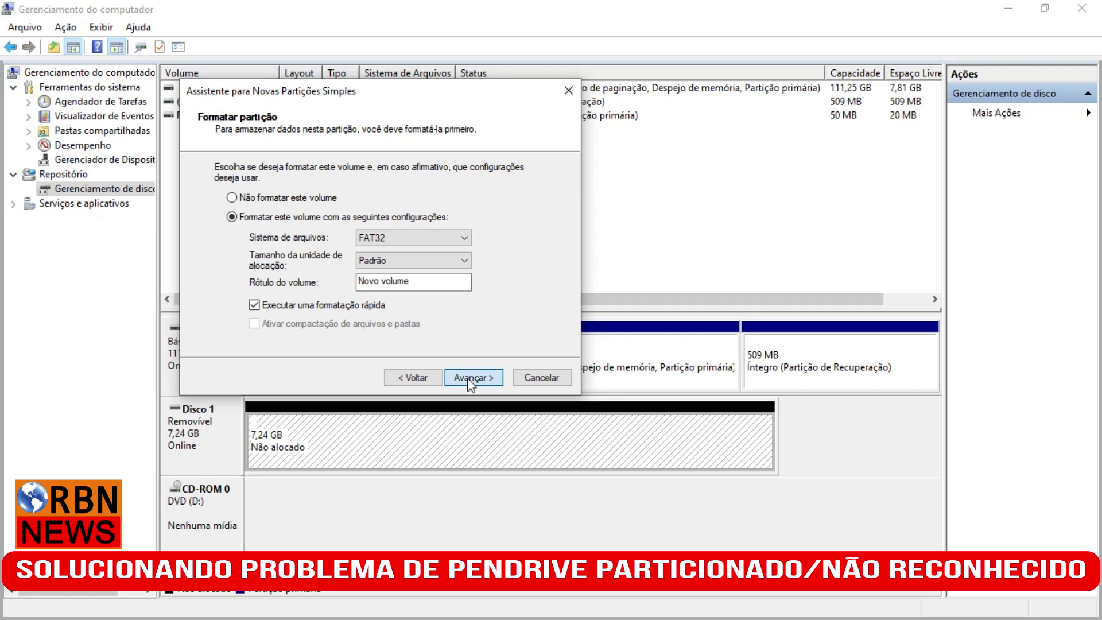
left_click(467, 377)
left_click(470, 378)
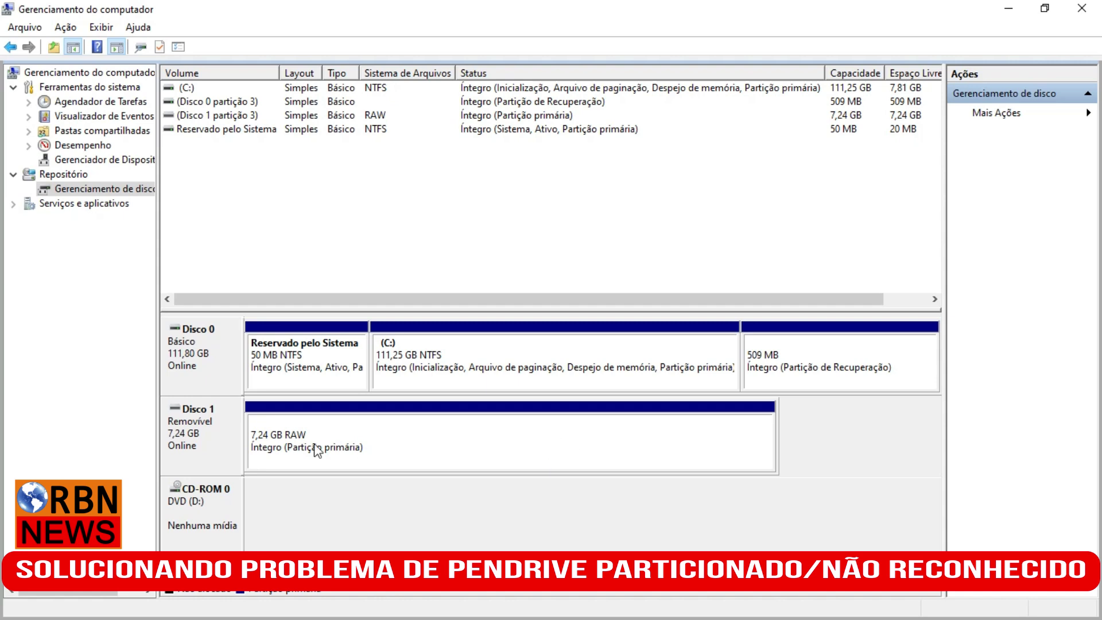
Step: Mark Disk 1's new partition as active and quick-format it as FAT32 with default allocation size and the label "Novo volume"
right_click(534, 440)
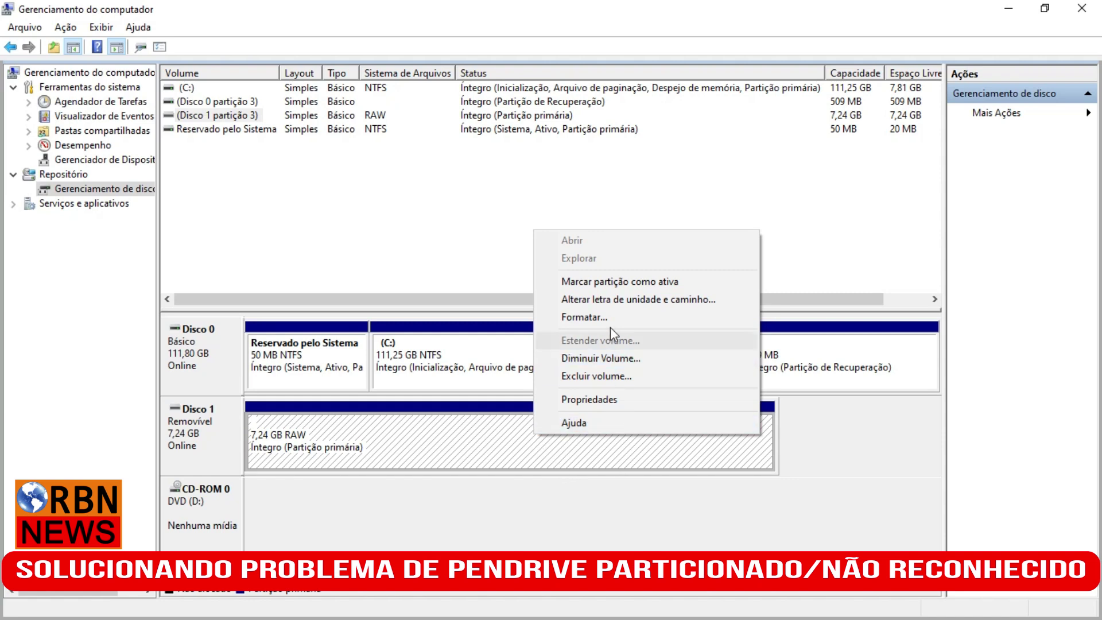
left_click(612, 283)
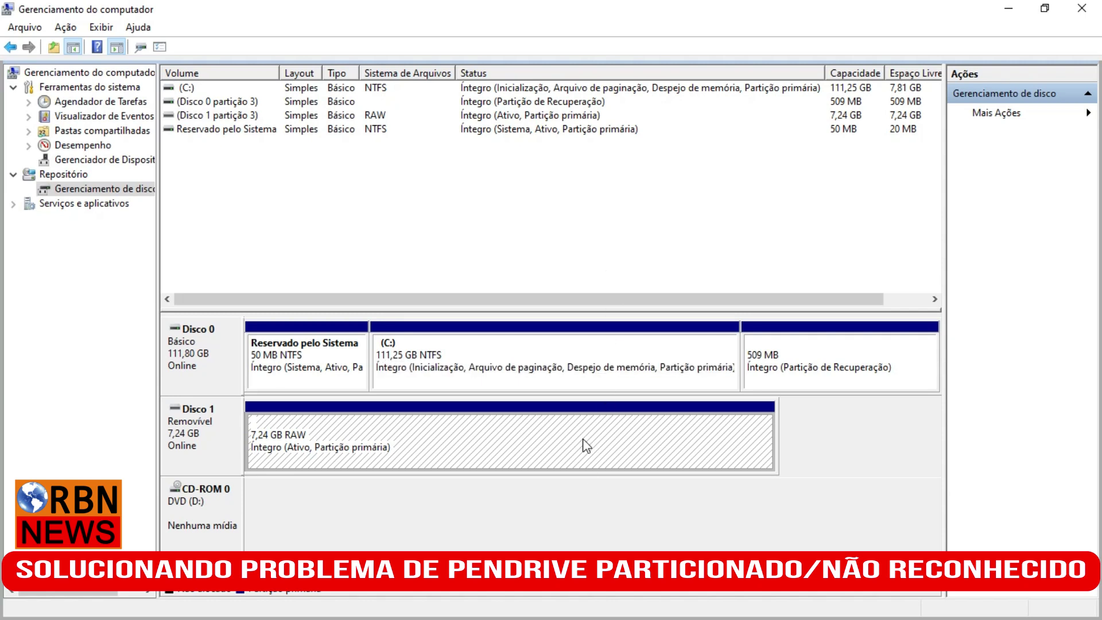
right_click(567, 439)
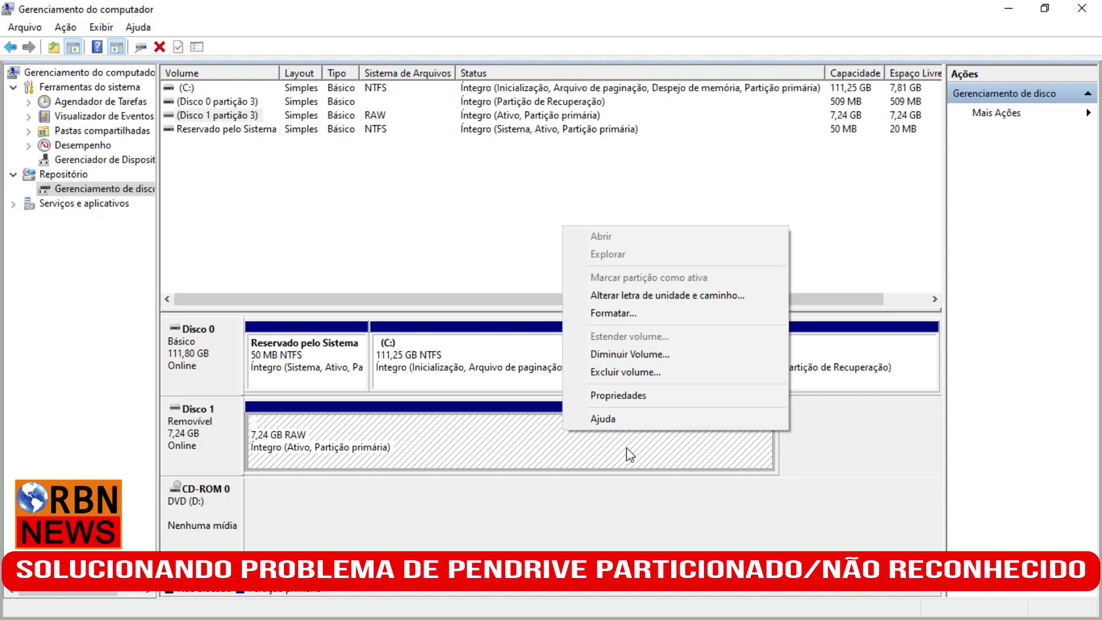
left_click(625, 314)
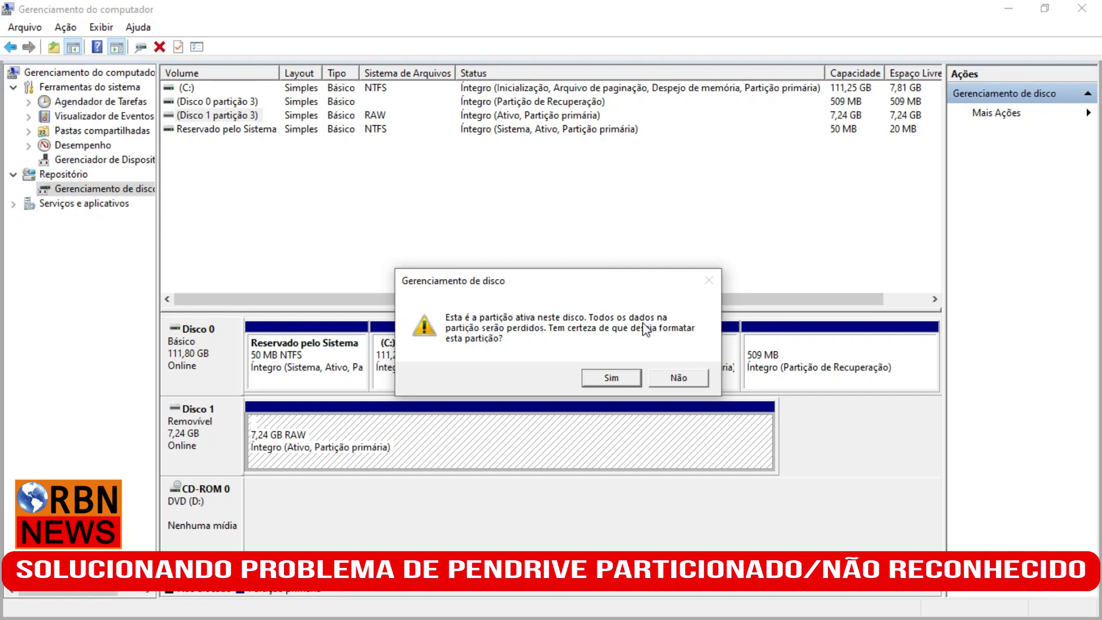
left_click(617, 377)
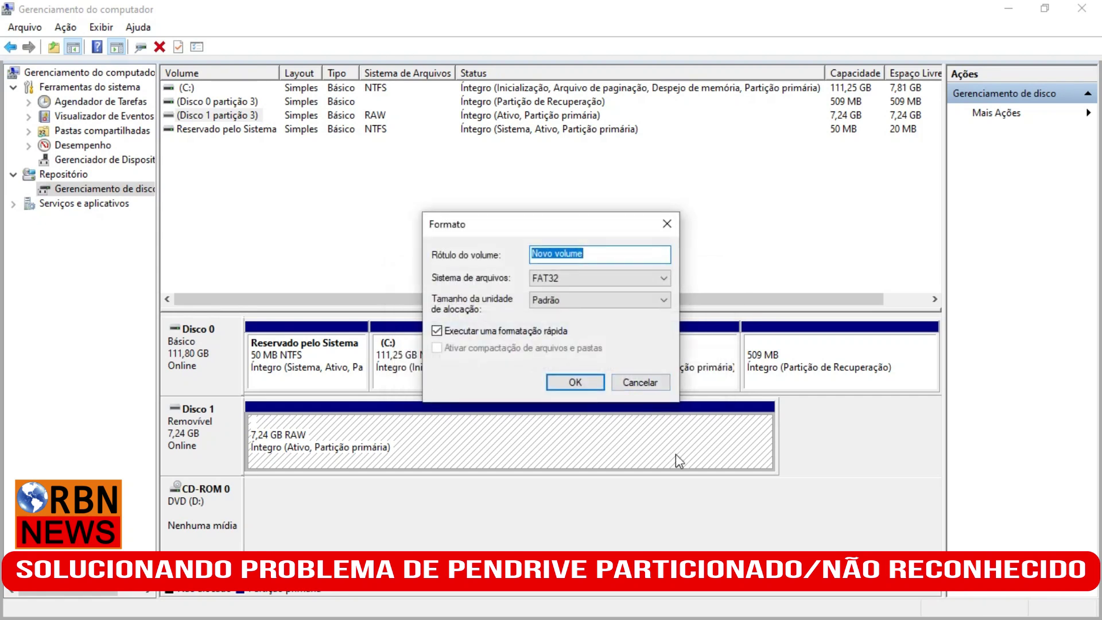
left_click(575, 382)
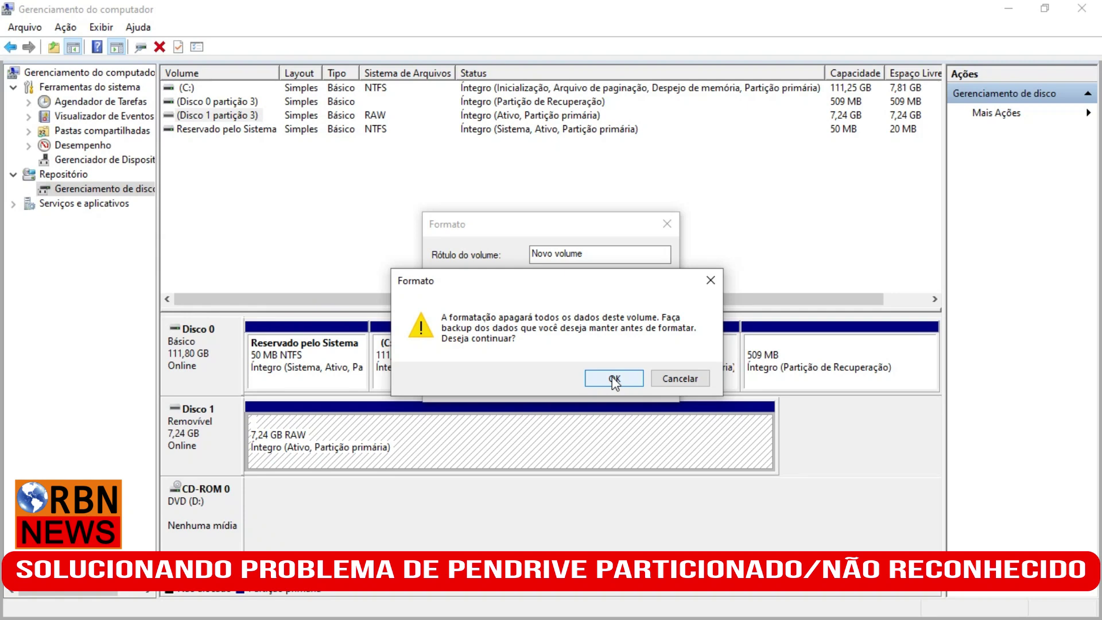
left_click(614, 379)
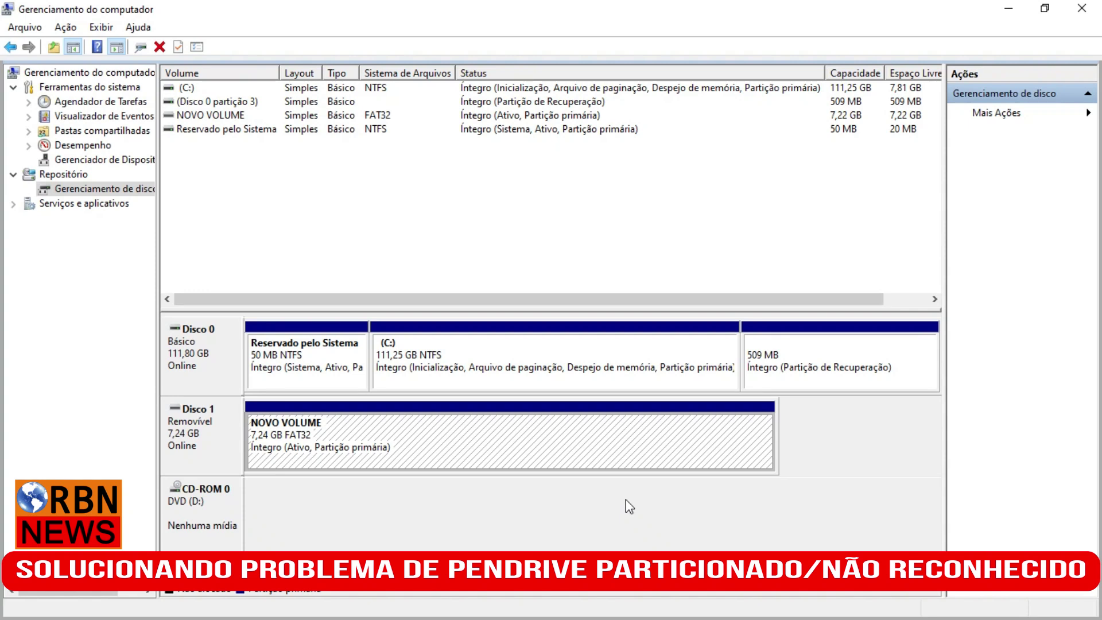
left_click(537, 458)
right_click(539, 457)
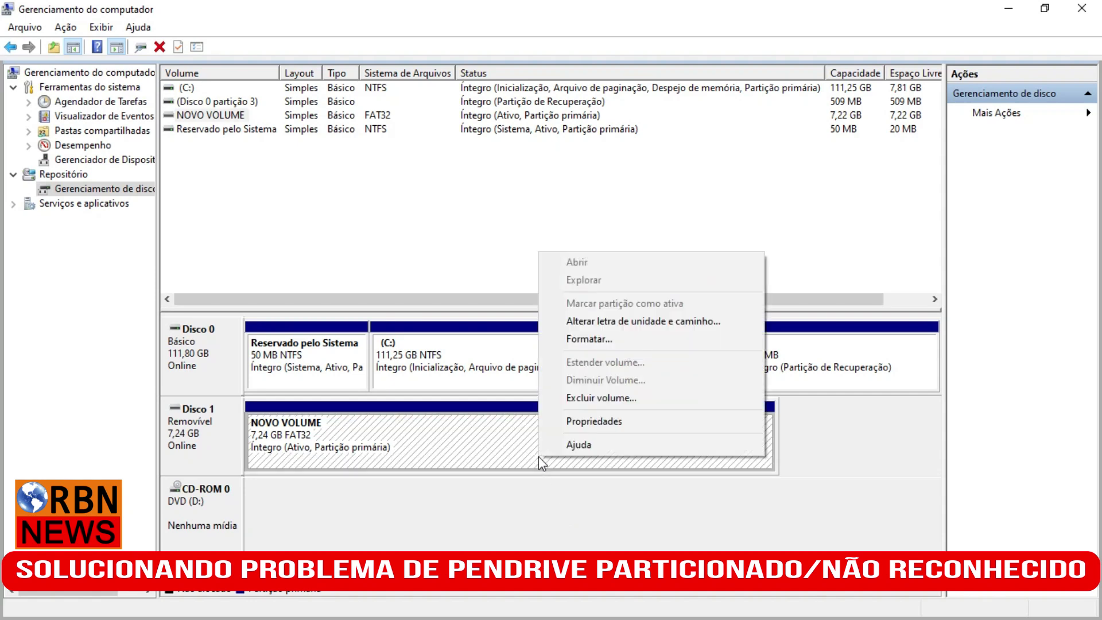
left_click(552, 505)
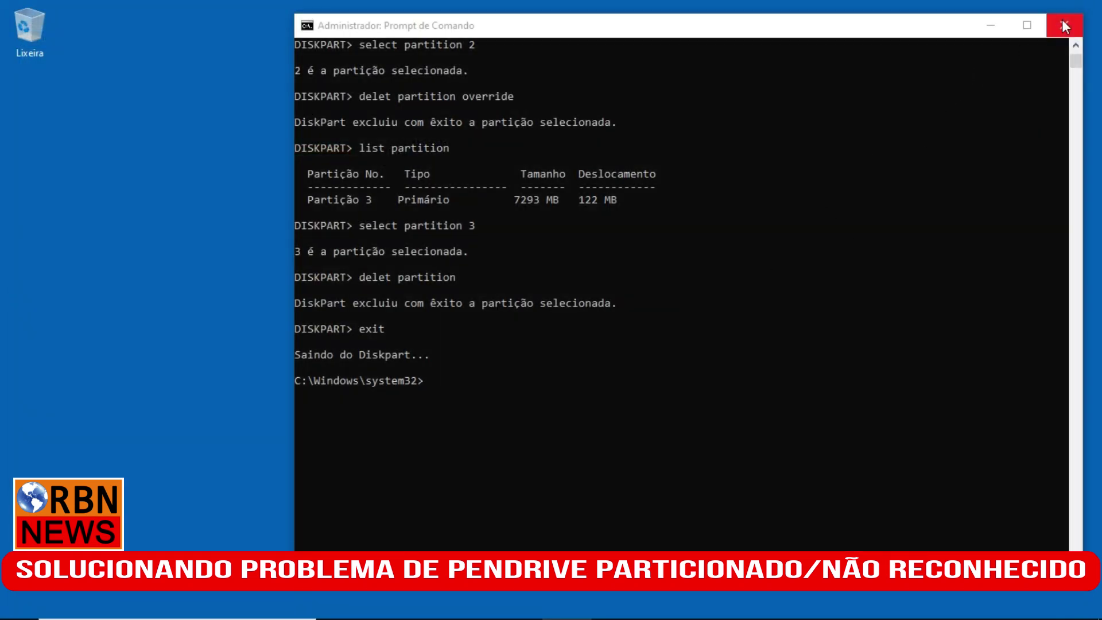
Step: Close the Command Prompt window and return to the desktop
left_click(1063, 25)
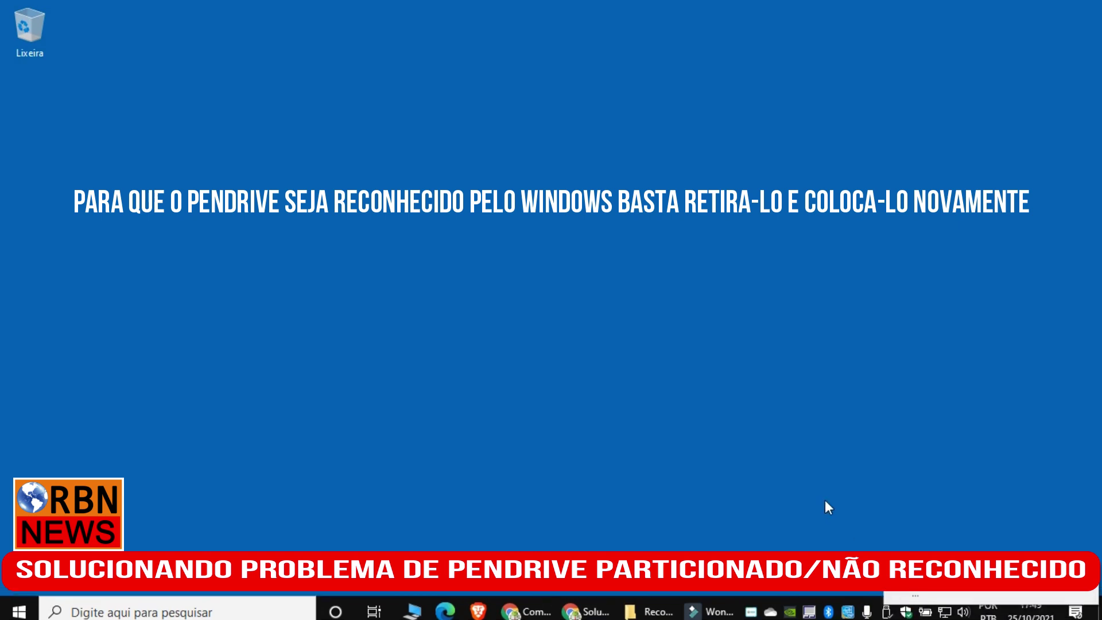
left_click(825, 501)
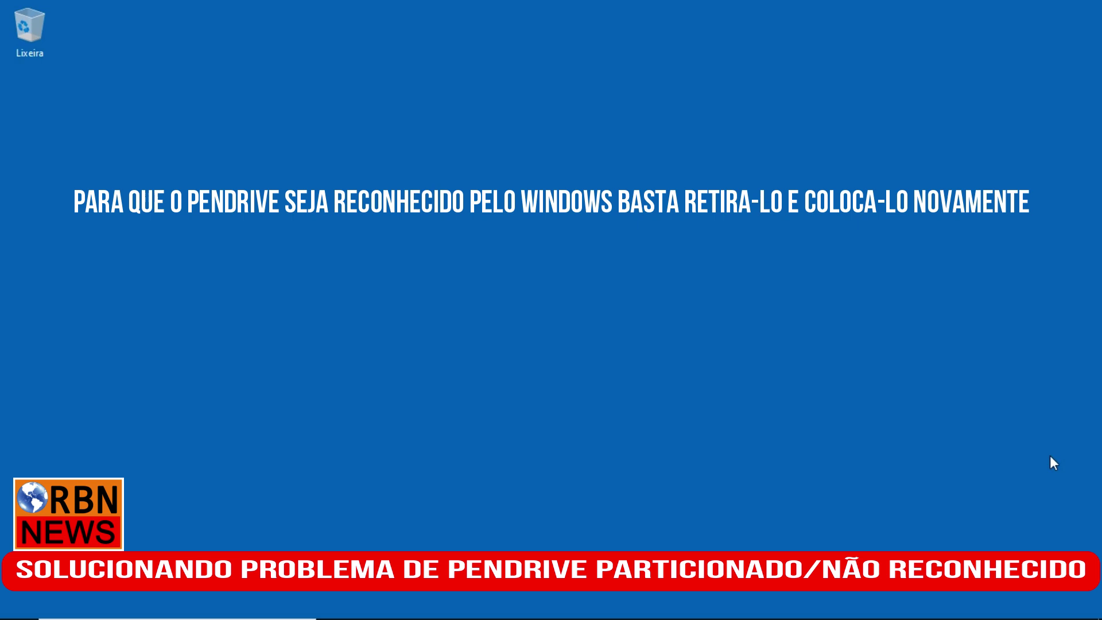
Step: Show the computer's drives in File Explorer to check that NOVO VOLUME (E:) is recognized
mouse_move(790, 609)
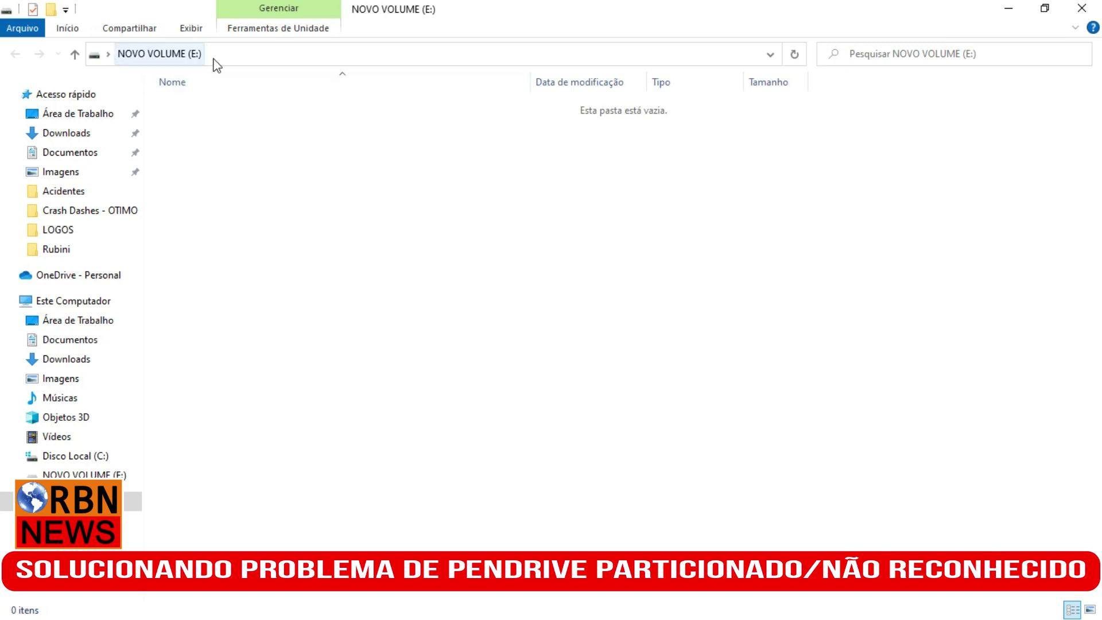
left_click(75, 301)
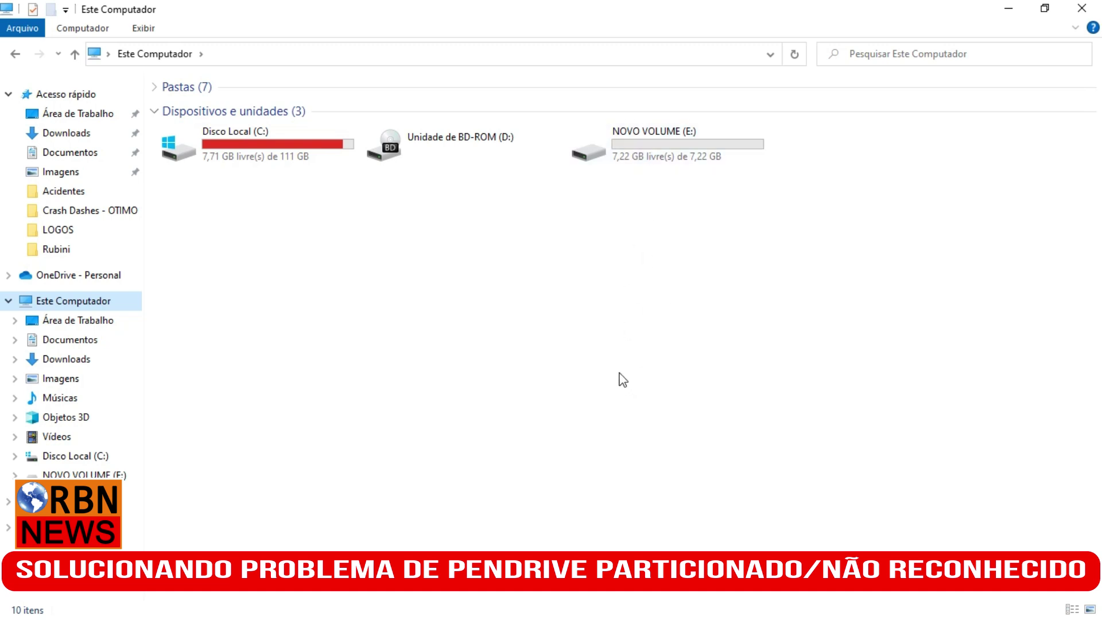
Step: Open the NOVO VOLUME (E:) drive to check its contents and return to the computer's drive overview
double_click(634, 143)
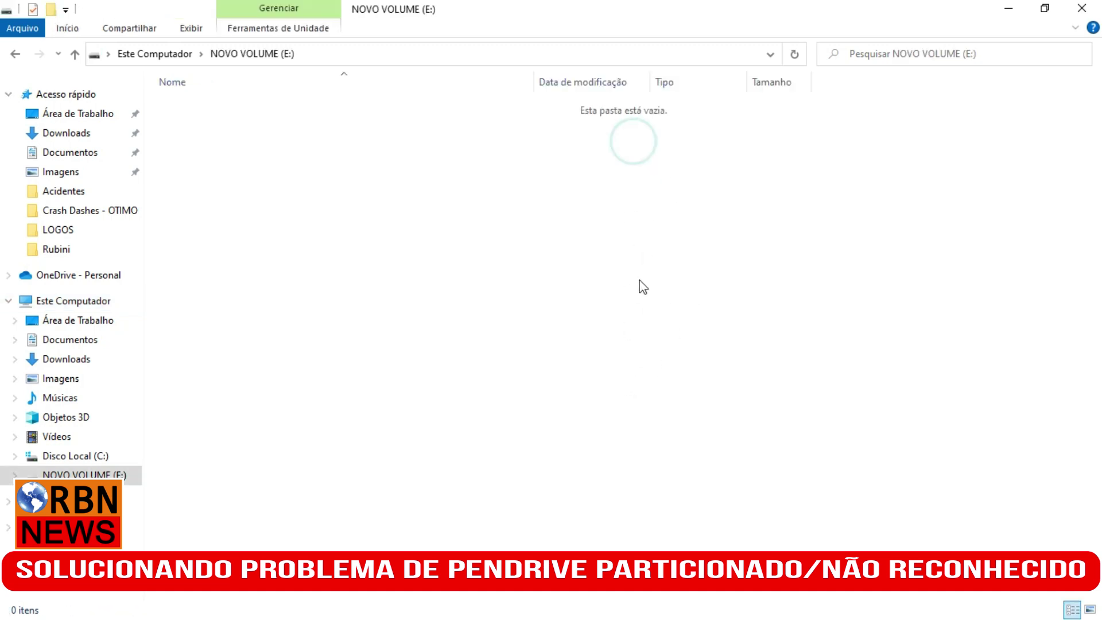
left_click(74, 53)
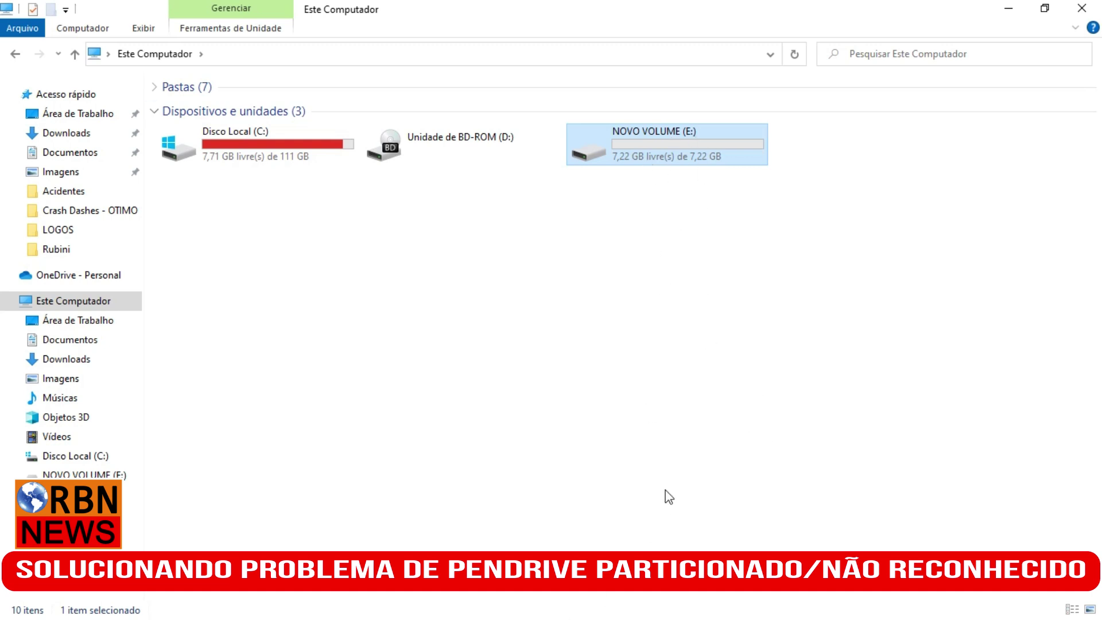
key("super")
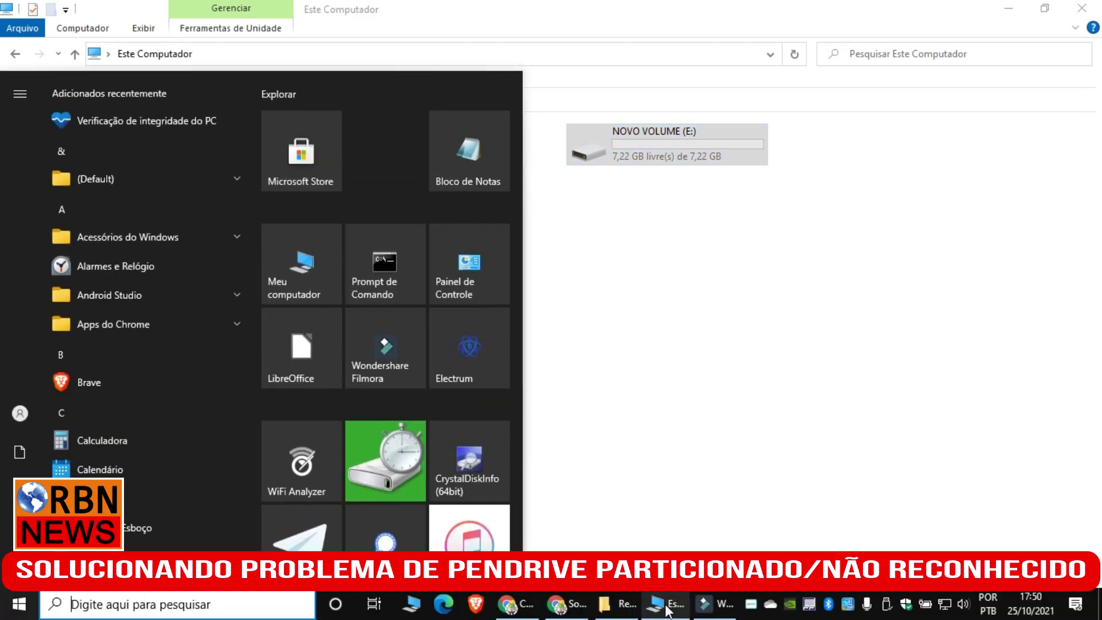
left_click(654, 609)
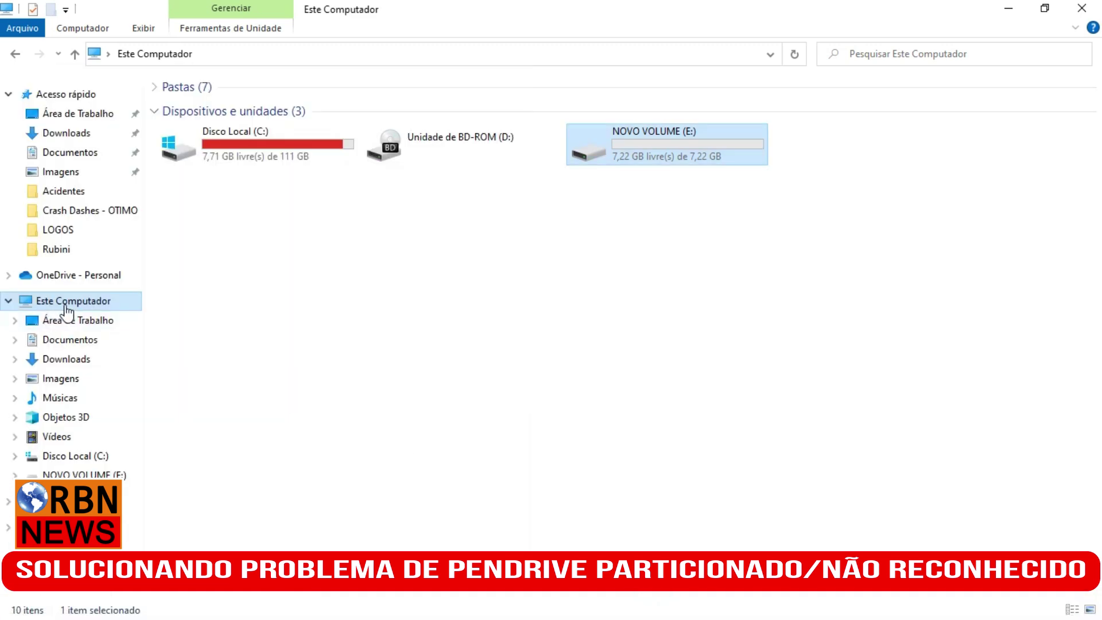
Step: Open Disk Management in a maximized Computer Management window to check Disk 1's partition layout, and close the window
right_click(69, 307)
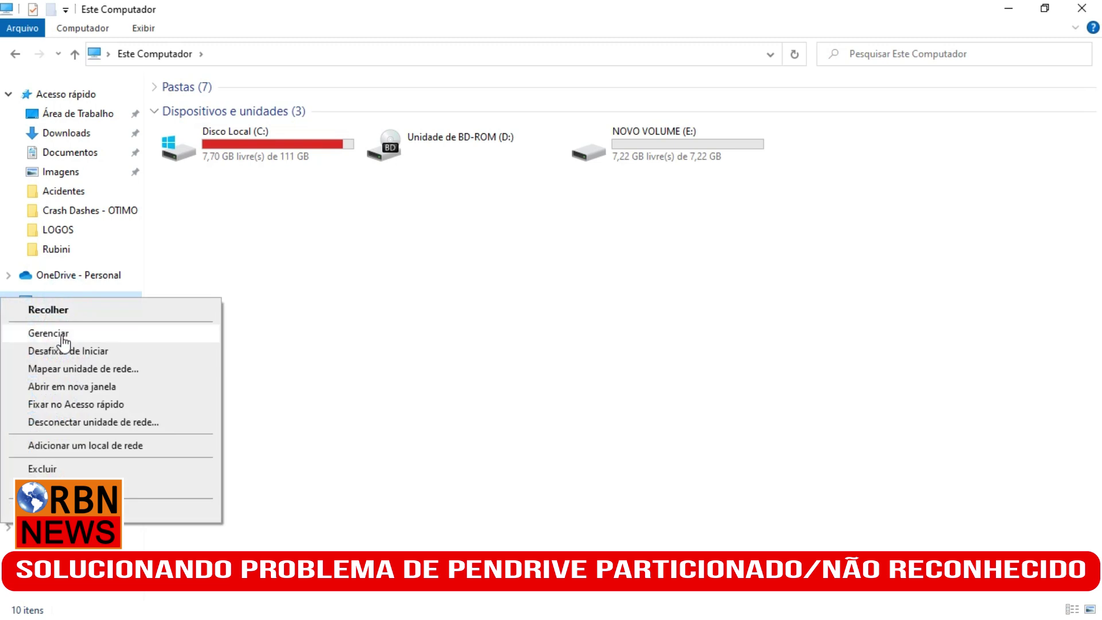
left_click(57, 336)
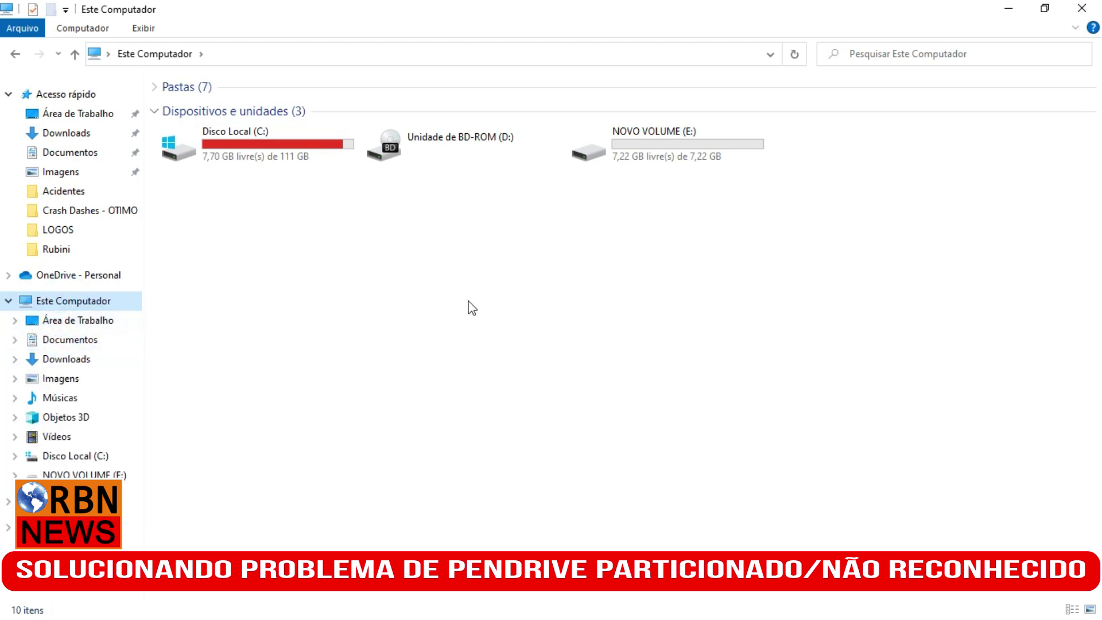
left_click(27, 191)
left_click(95, 206)
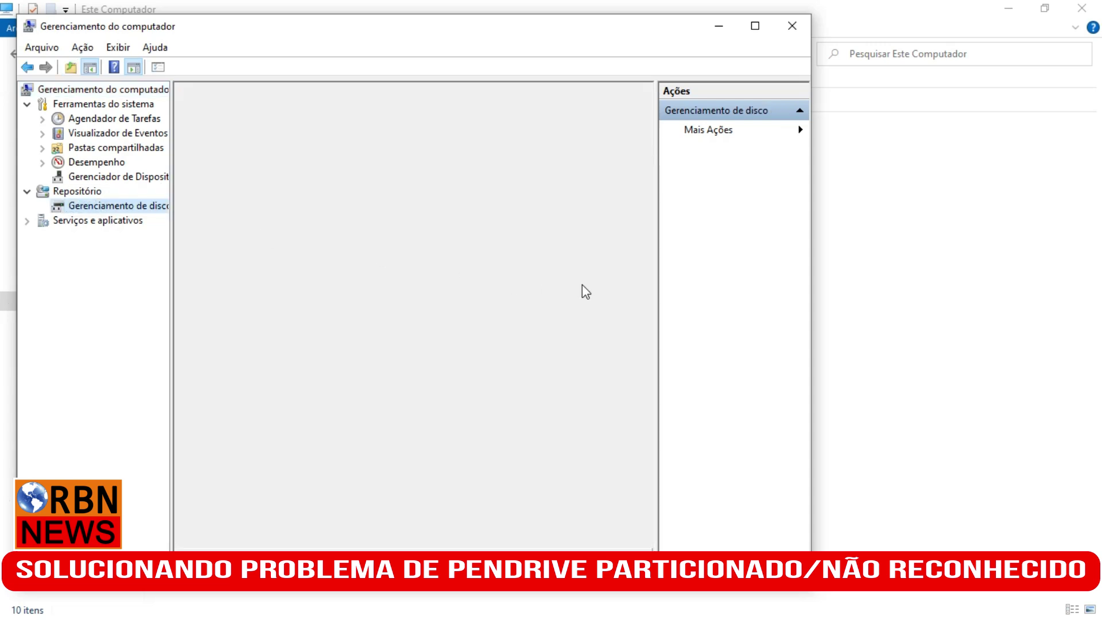
left_click(755, 29)
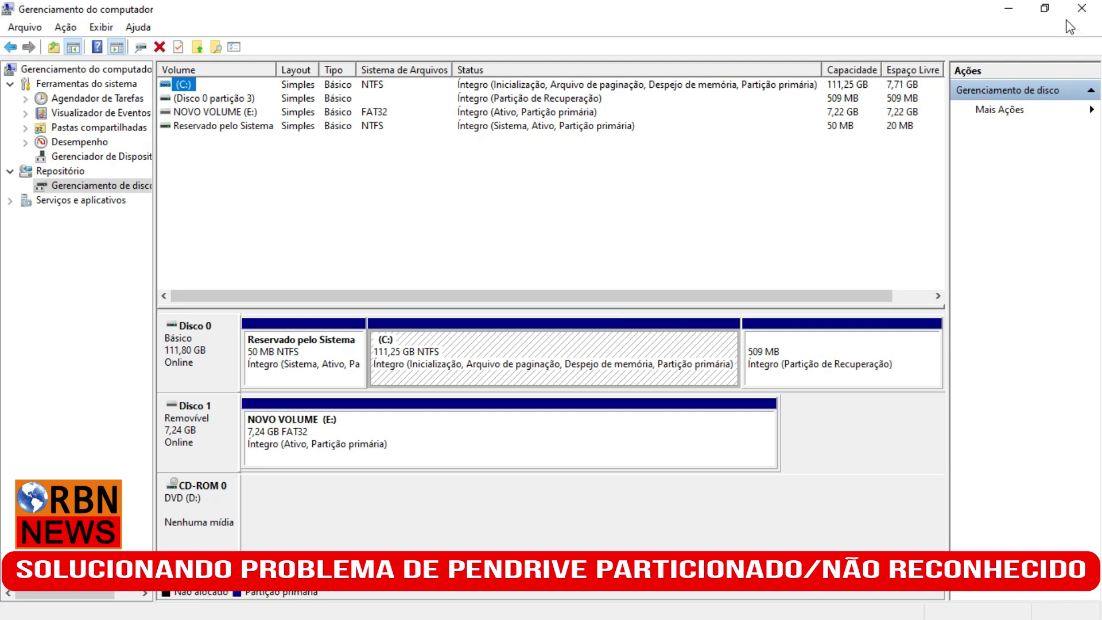
left_click(1082, 8)
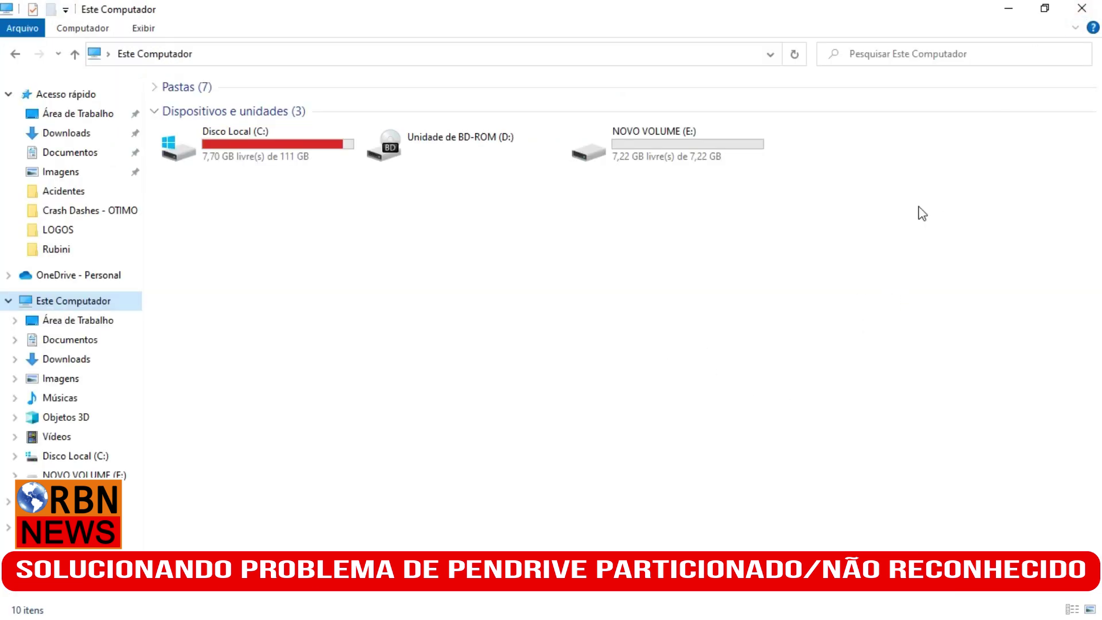